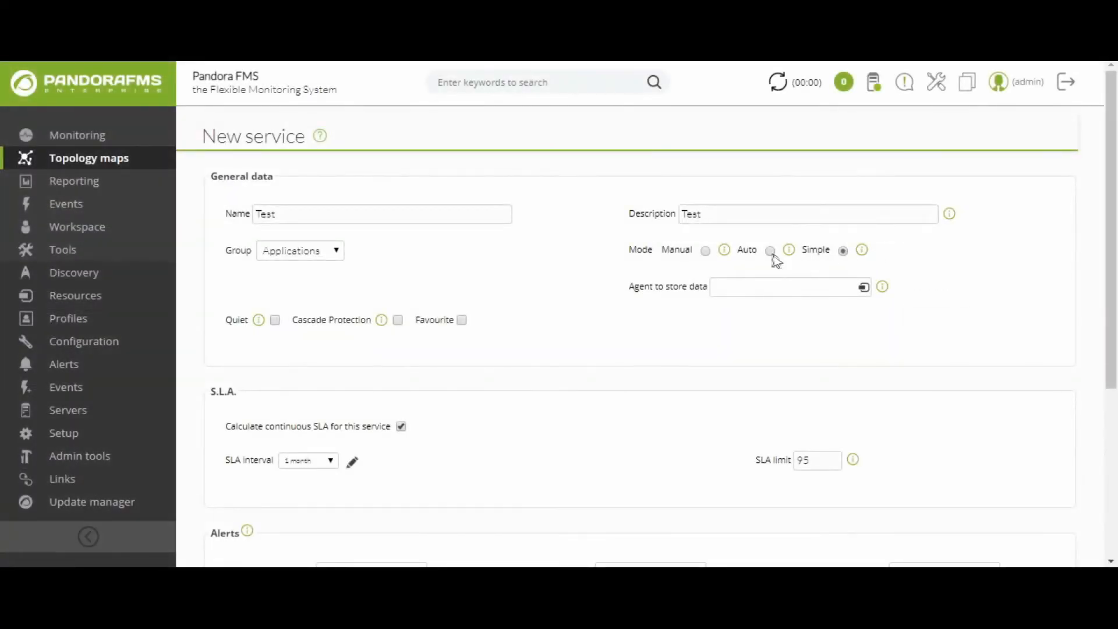
Switch the new service to Auto mode and choose demos as the agent to store data.
left_click(770, 253)
left_click(759, 290)
type("demos")
left_click(741, 316)
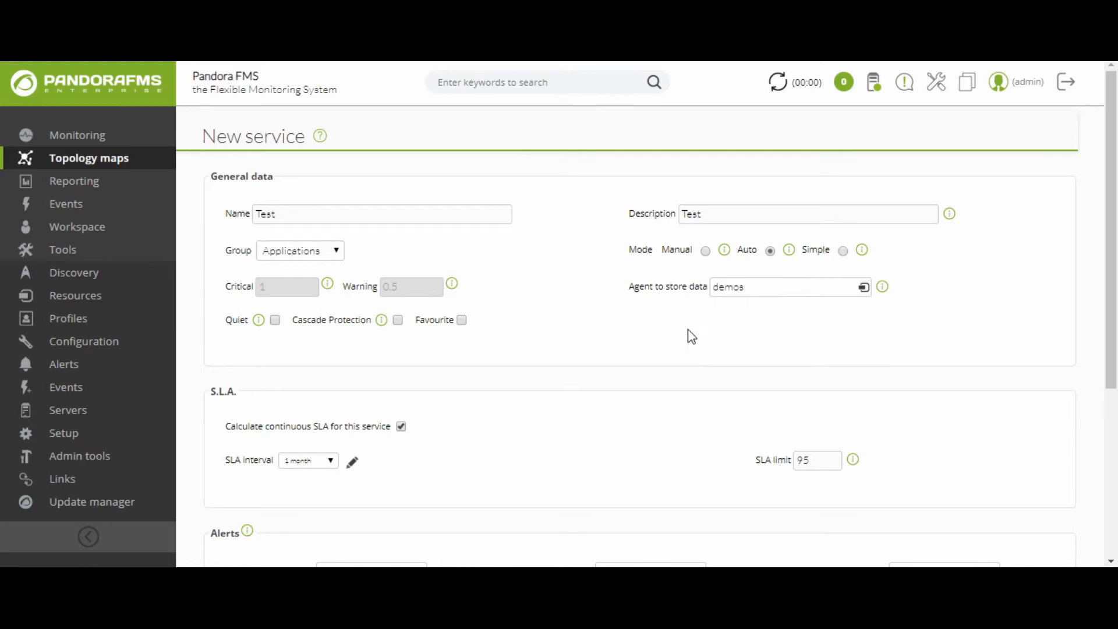
Examine the service's Quiet, Cascade Protection and Favourite options, its SLA interval and limit settings, and the alerts help.
left_click(276, 321)
mouse_move(383, 327)
left_click(461, 320)
left_click(462, 320)
left_click(331, 461)
left_click(332, 463)
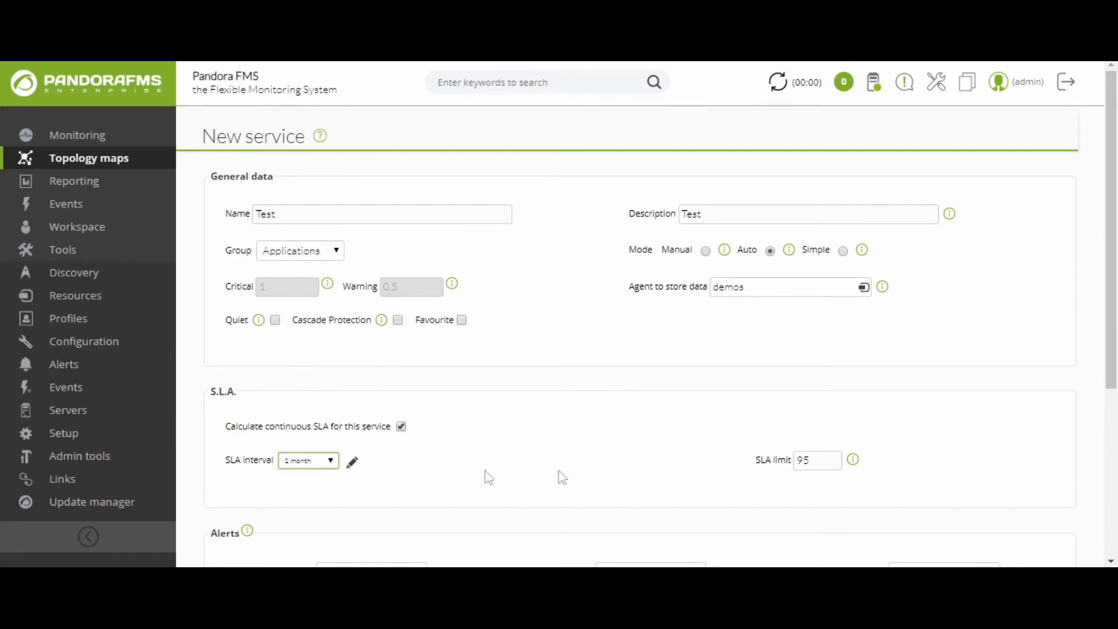
mouse_move(853, 466)
scroll(885, 466, "down", 3)
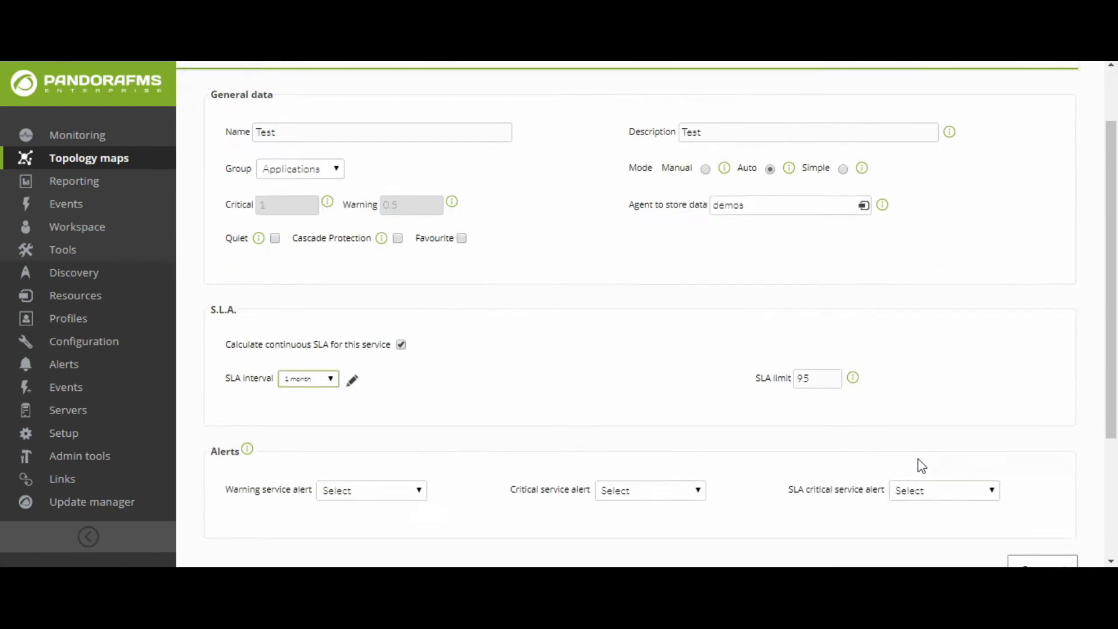
mouse_move(249, 376)
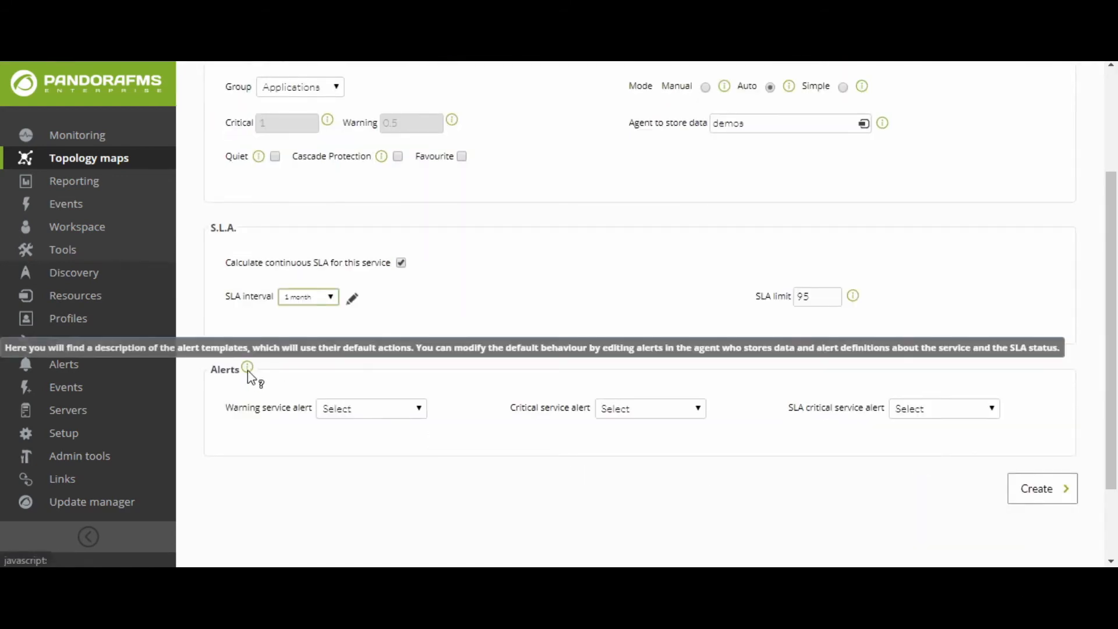
Check the warning, critical and SLA critical alert choices without selecting any, and create the service.
left_click(417, 410)
left_click(417, 410)
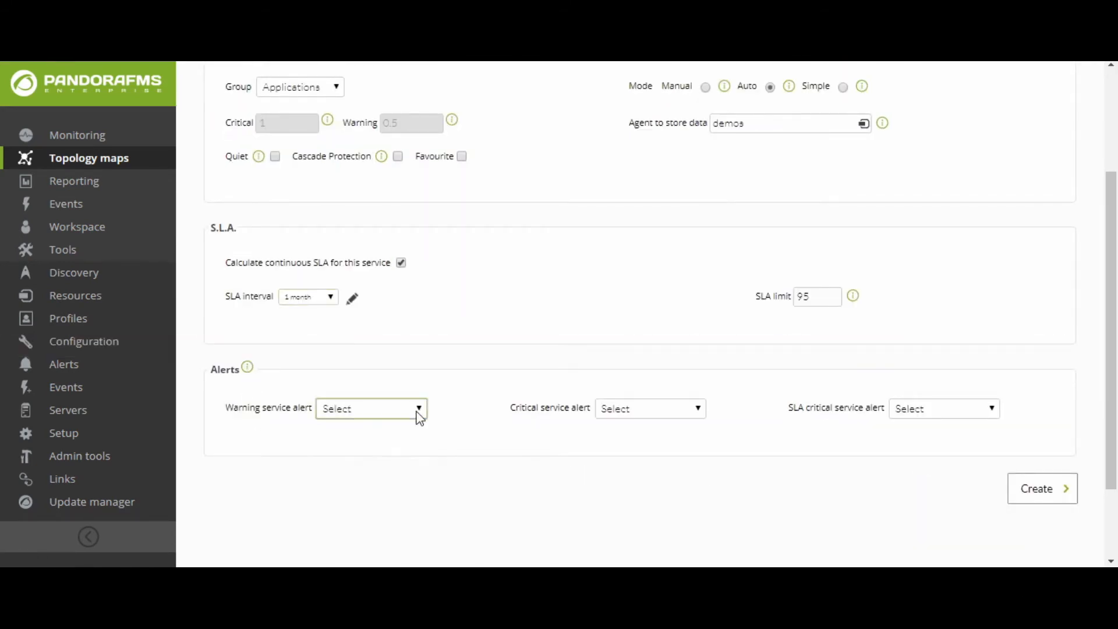
left_click(698, 410)
left_click(697, 410)
left_click(990, 410)
left_click(991, 411)
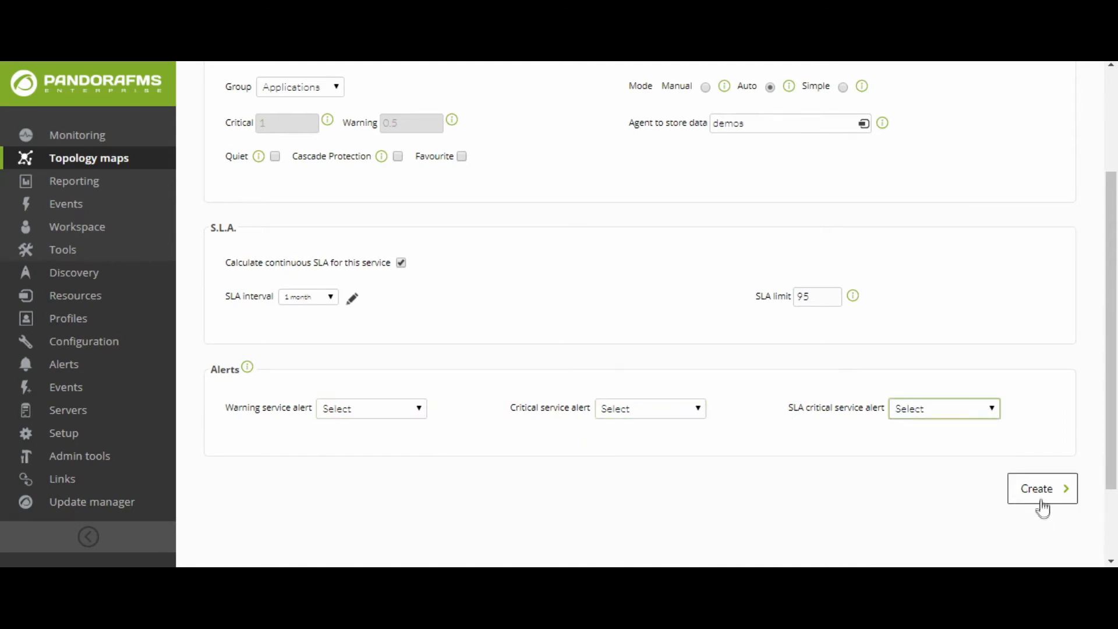
left_click(1042, 489)
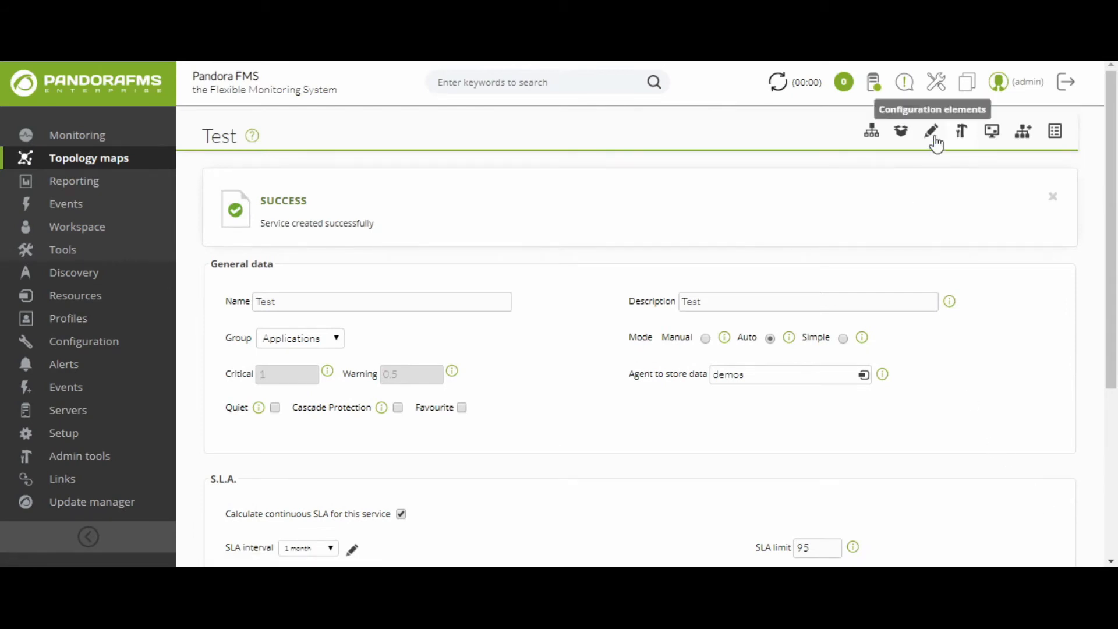
Open the Test service's element configuration and define a new element of type Module on the demos agent.
left_click(934, 137)
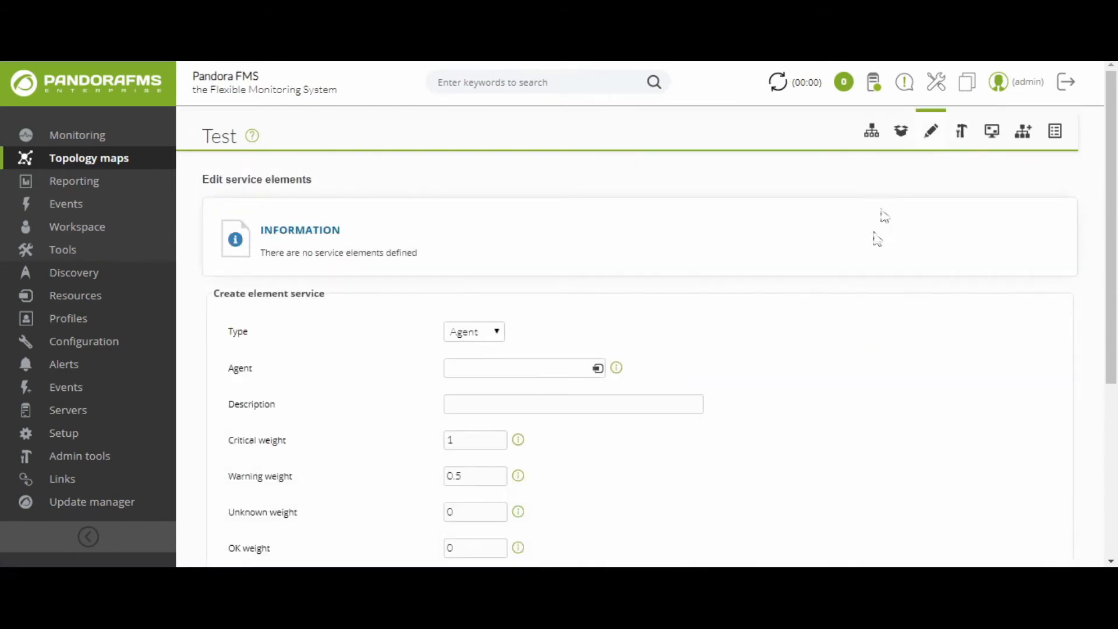
scroll(874, 257, "down", 1)
scroll(874, 256, "down", 1)
scroll(874, 252, "up", 1)
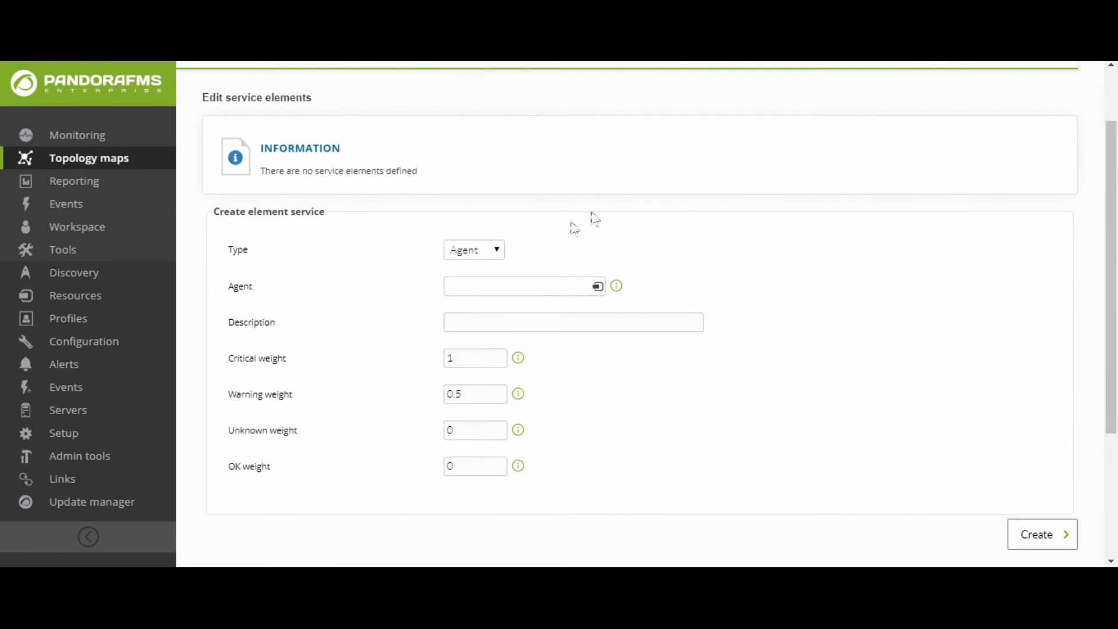
left_click(497, 251)
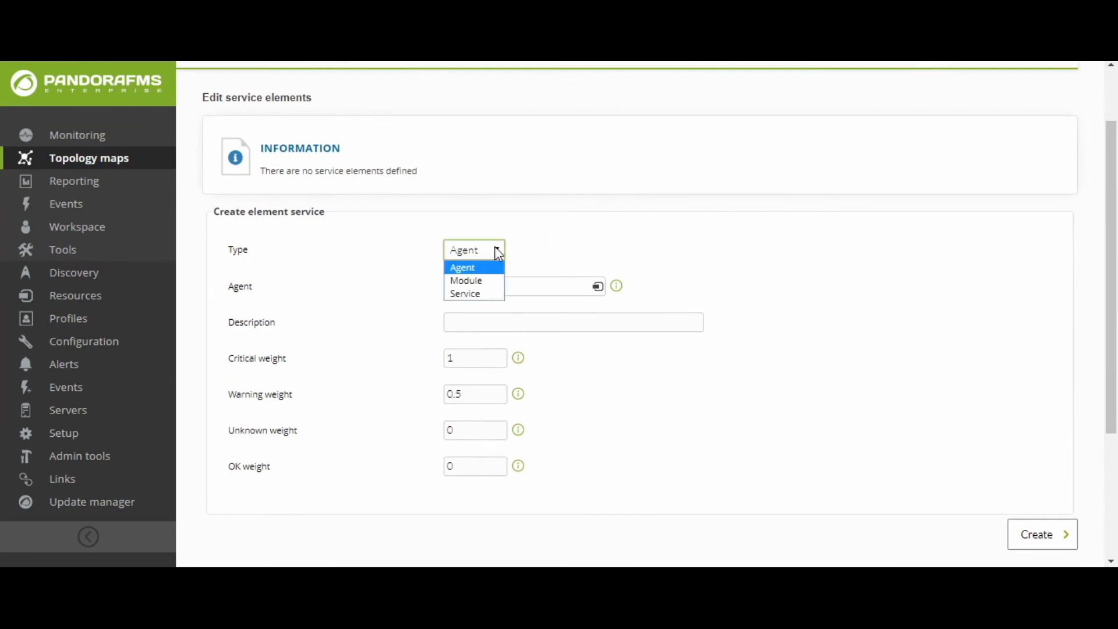
left_click(484, 281)
left_click(486, 286)
type("de")
left_click(484, 313)
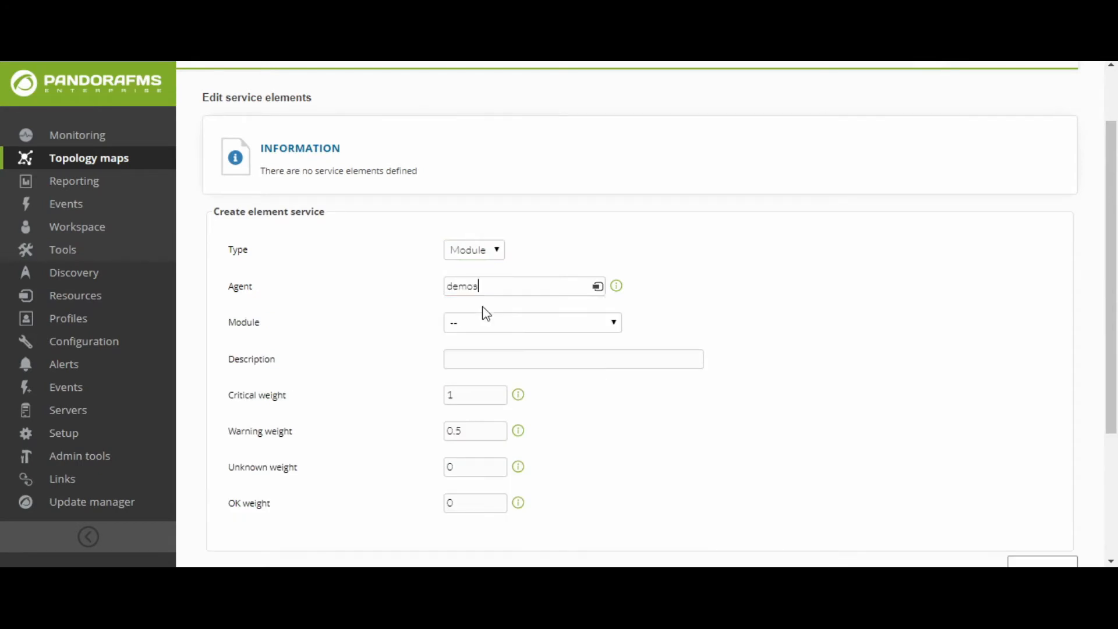
Choose the status module for the element and create it with the default weights.
left_click(486, 330)
left_click(482, 353)
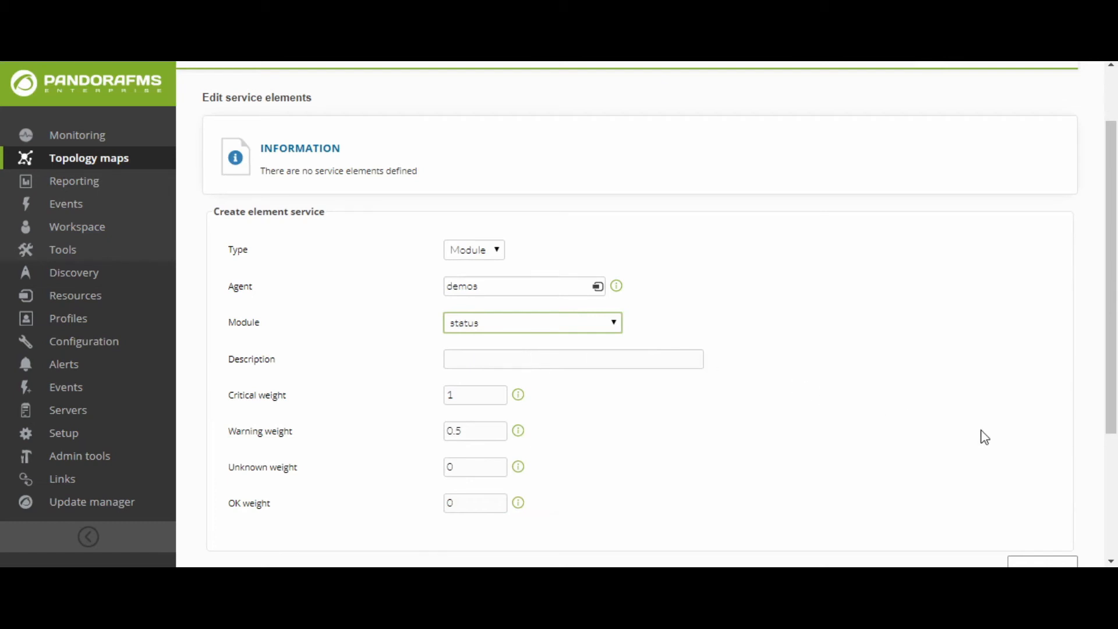
scroll(984, 441, "down", 1)
scroll(984, 441, "down", 2)
left_click(1066, 502)
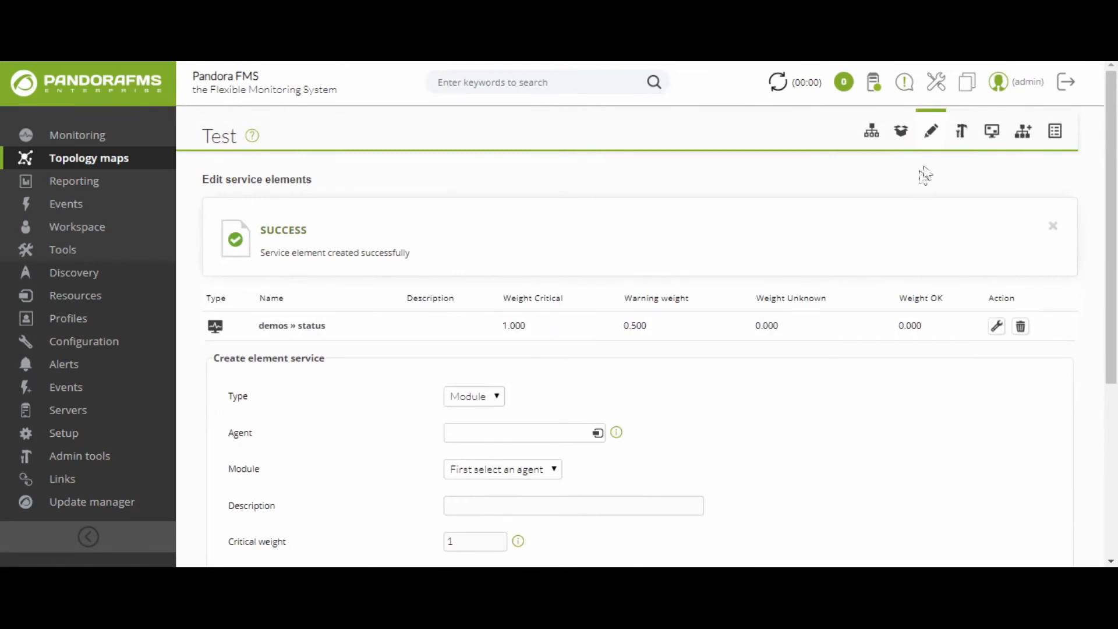
Review the Test service's general configuration and open the list of services.
left_click(964, 139)
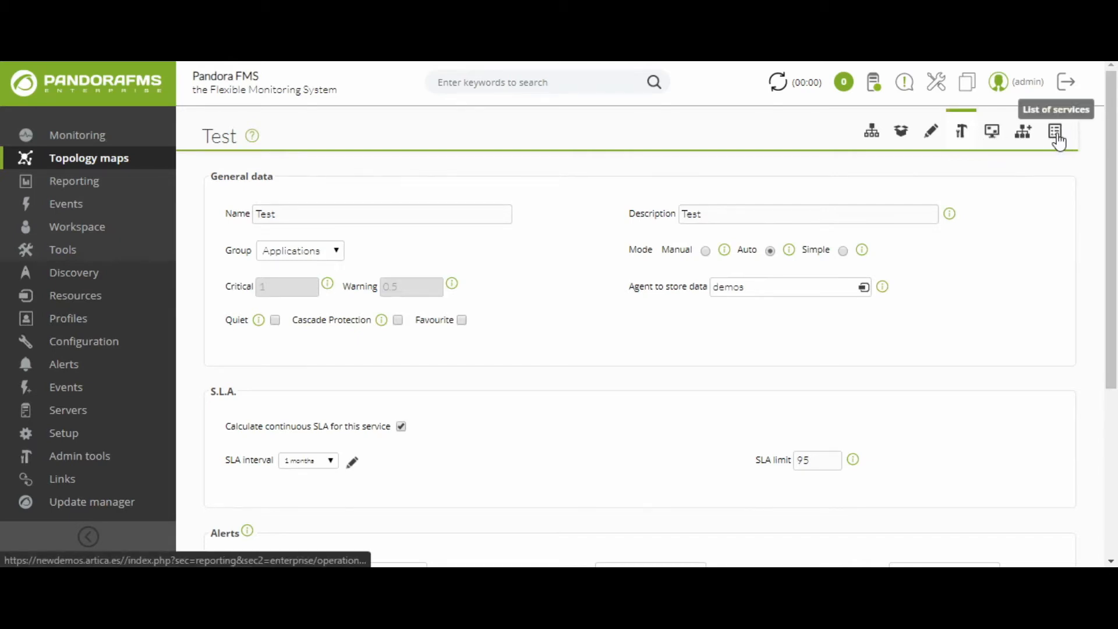
left_click(1057, 138)
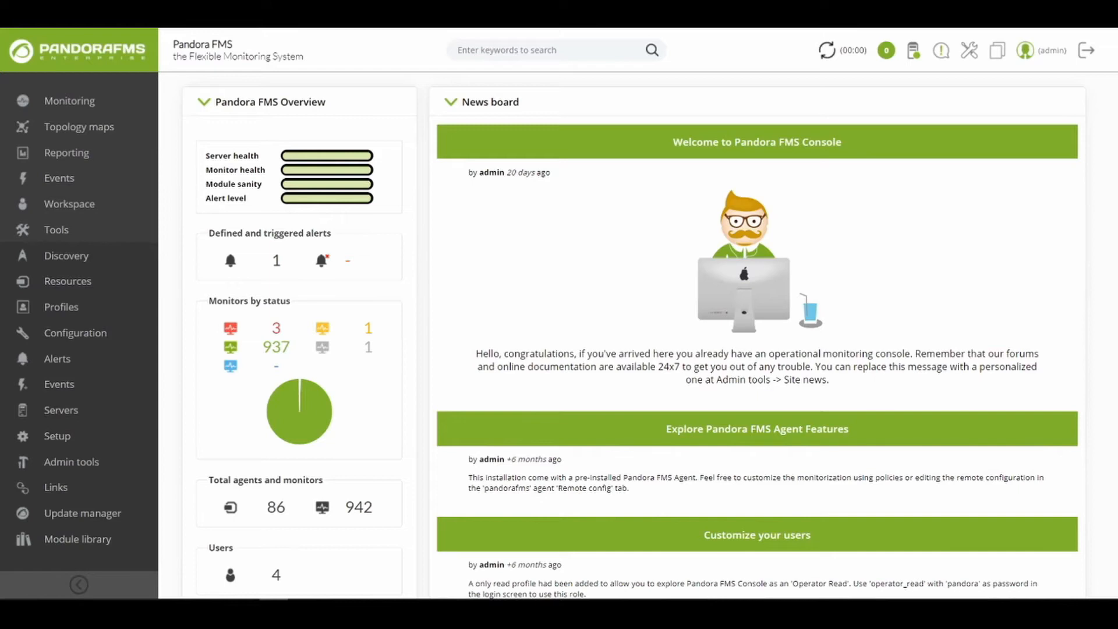
Open the services tree view and expand the Pandora FMS service and its Server sub-service.
mouse_move(117, 139)
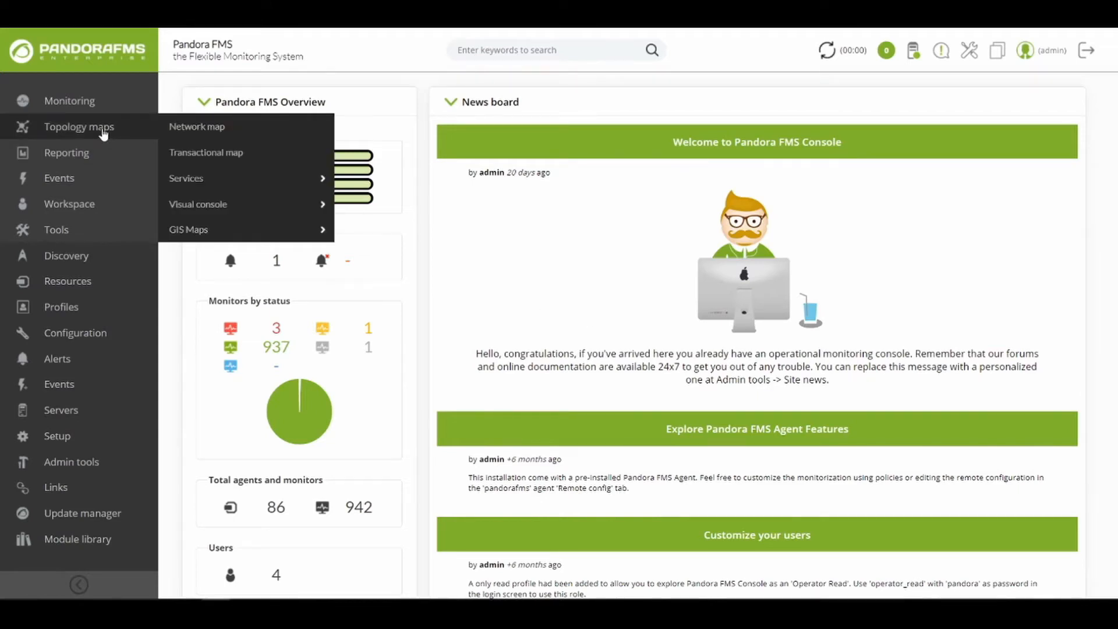
left_click(198, 181)
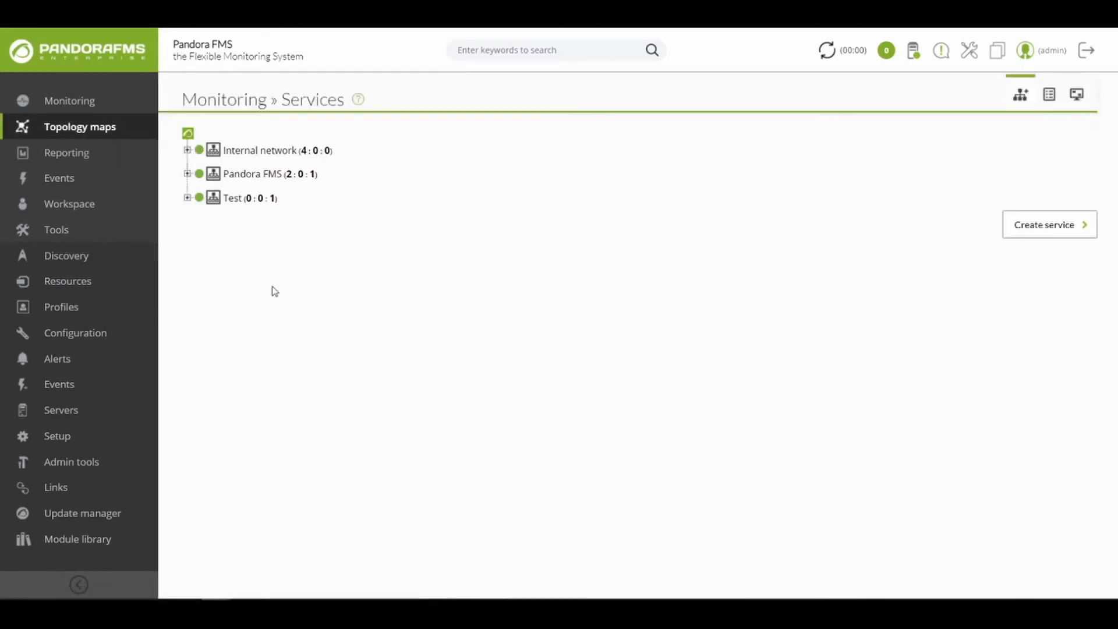
left_click(187, 173)
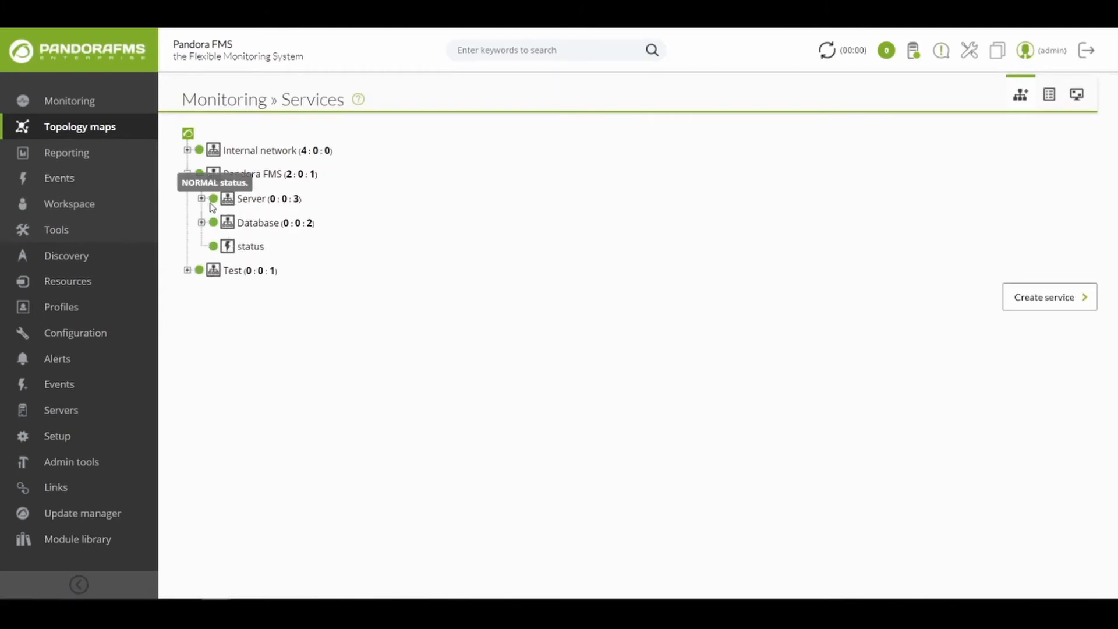
left_click(201, 199)
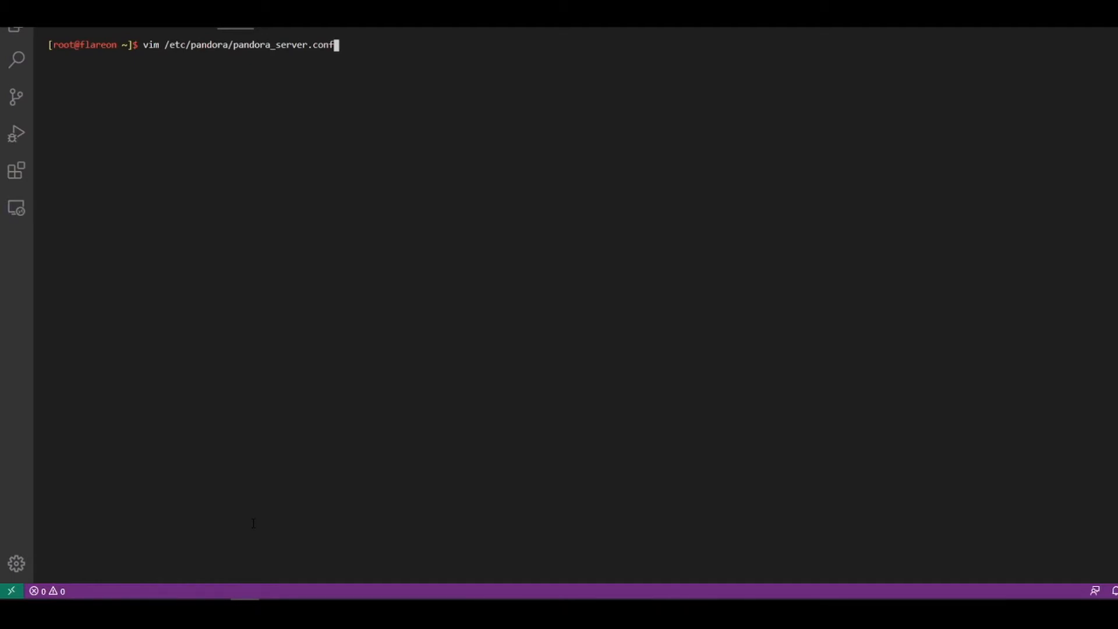
In the terminal, open /etc/pandora/pandora_server.conf in vim and search for prediction to find the second predictionserver line.
key("Return")
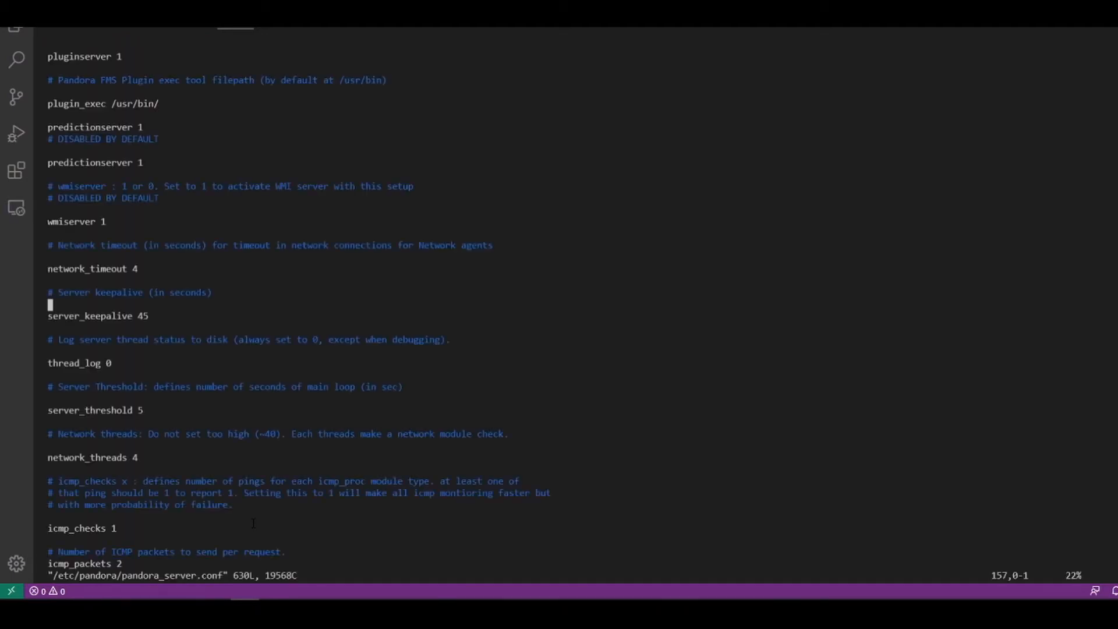
type("/prediction")
key("Return")
key("Down")
key("Down")
key("Down")
Place the insertion cursor after the value on the second predictionserver line to check it, and quit vim without editing.
key("i")
key("Right")
key("Right")
key("Right")
key("Right")
key("Right")
key("Right")
key("Right")
key("Right")
key("Right")
key("Right")
key("Right")
key("Right")
key("Right")
key("Right")
key("Right")
key("Right")
key("Right")
key("Right")
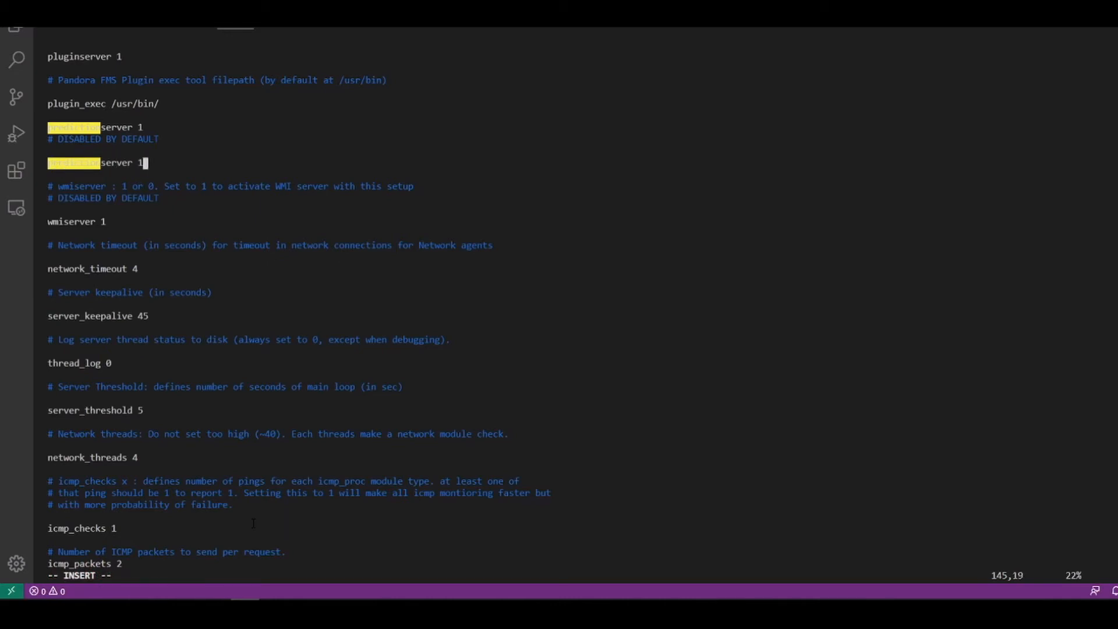
key("Escape")
type(":q")
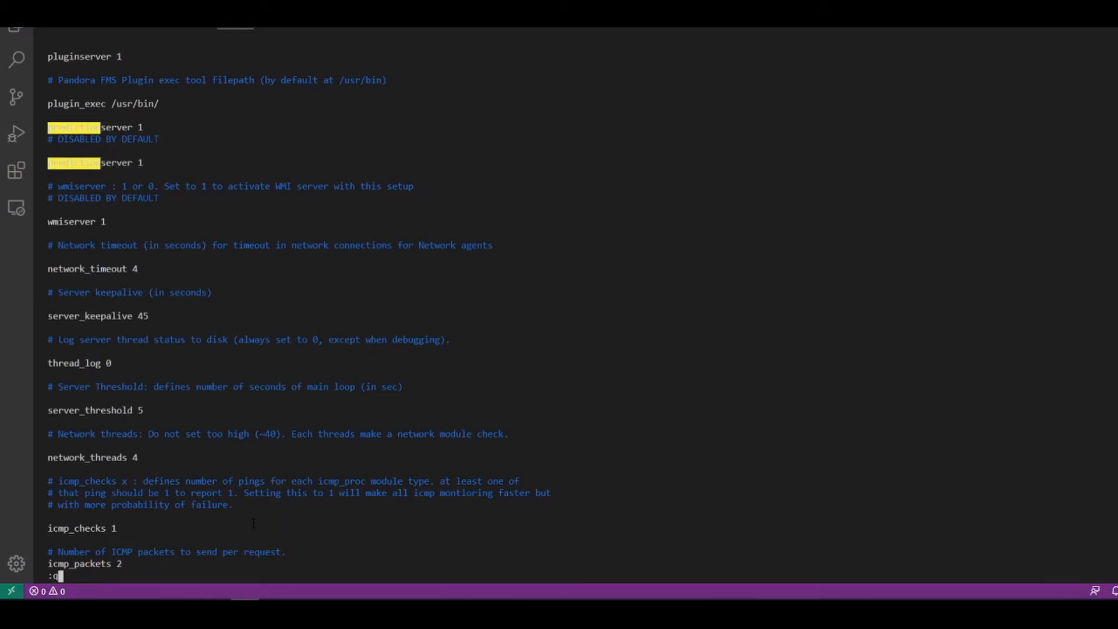
key("Return")
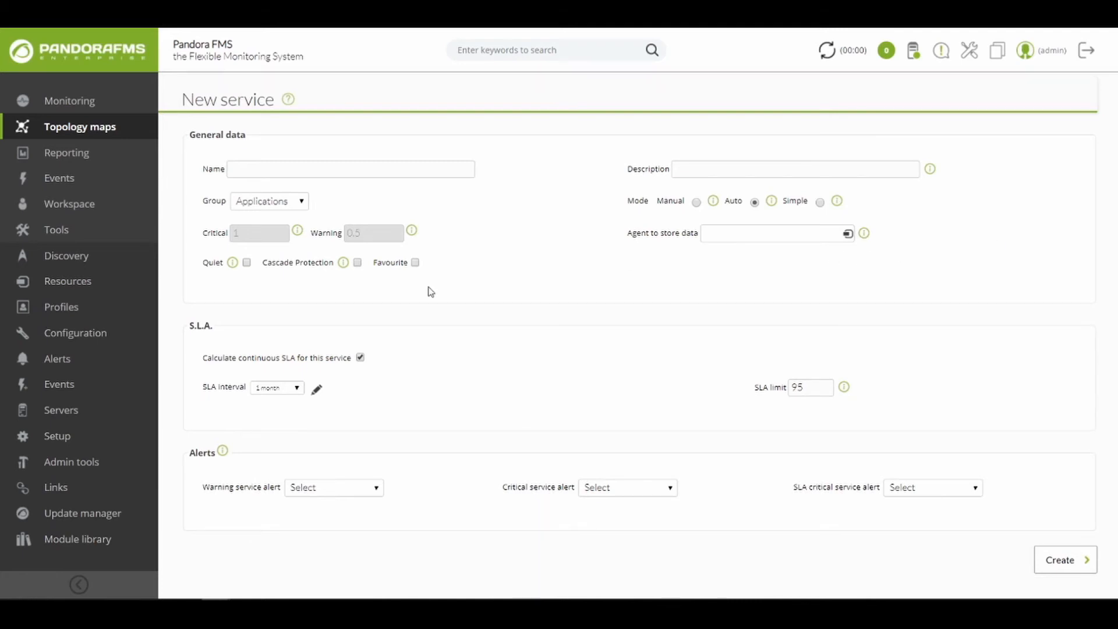
Name the new service Test, give it the description Description, and keep the Applications group.
left_click(372, 177)
type("Test")
left_click(708, 169)
type("Description")
left_click(298, 202)
left_click(299, 201)
Try the Manual, Auto and Simple modes in turn, inspecting the critical and warning thresholds in Auto mode.
left_click(697, 202)
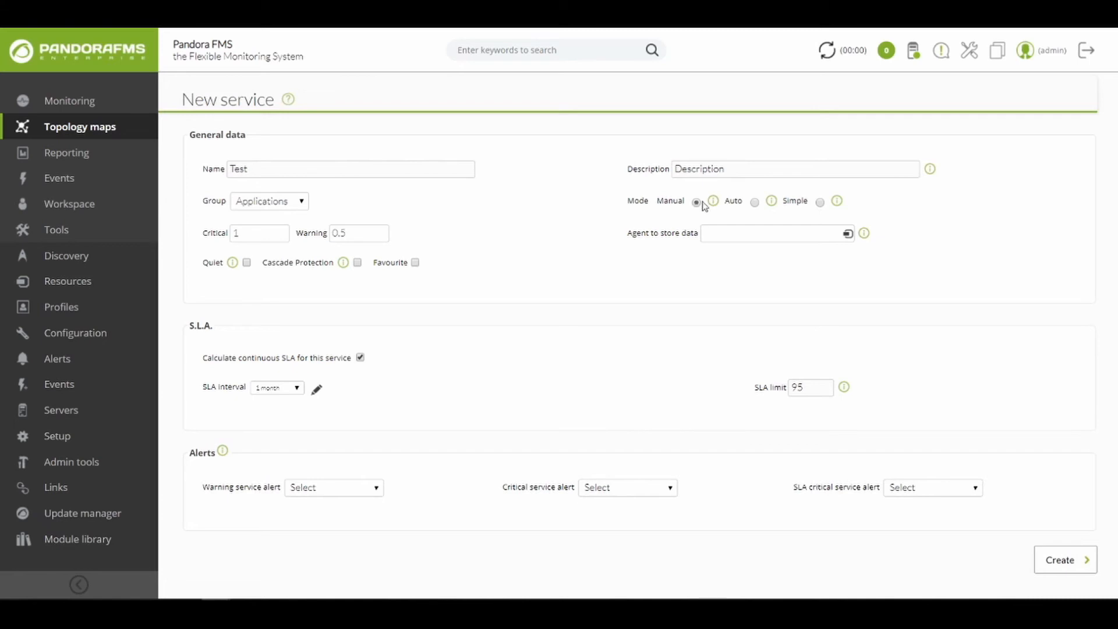
left_click(755, 203)
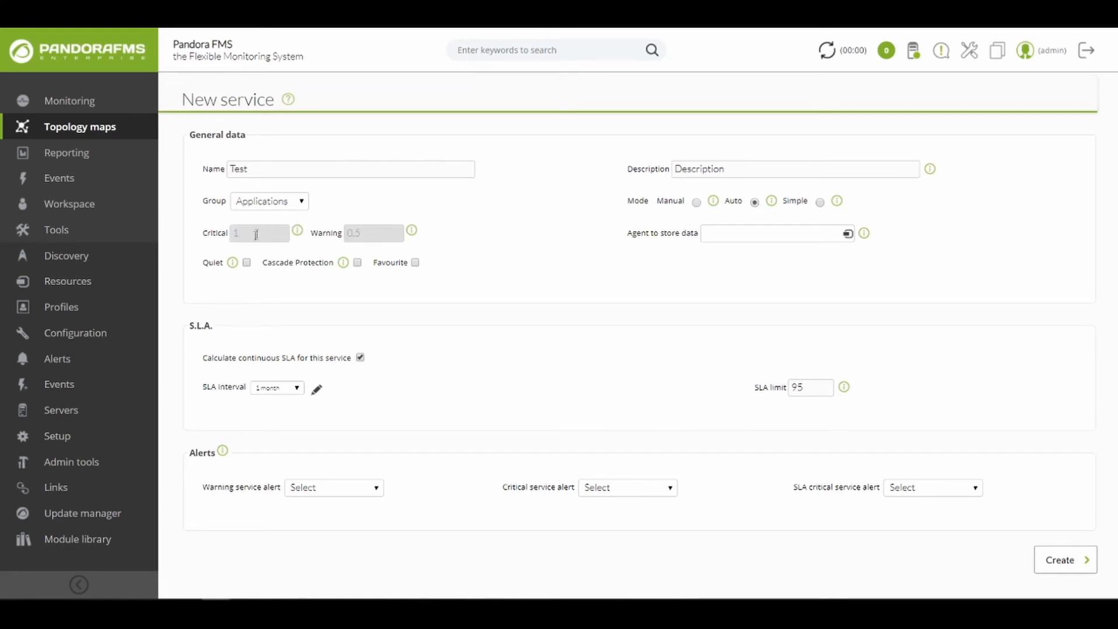
double_click(239, 233)
double_click(361, 232)
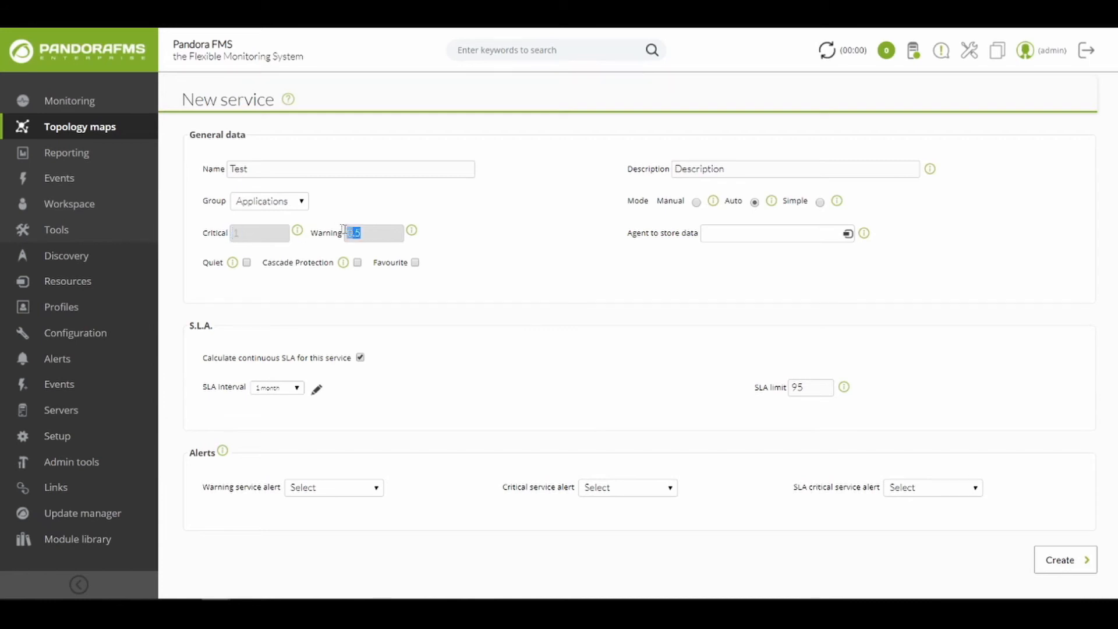
left_click(564, 234)
left_click(820, 202)
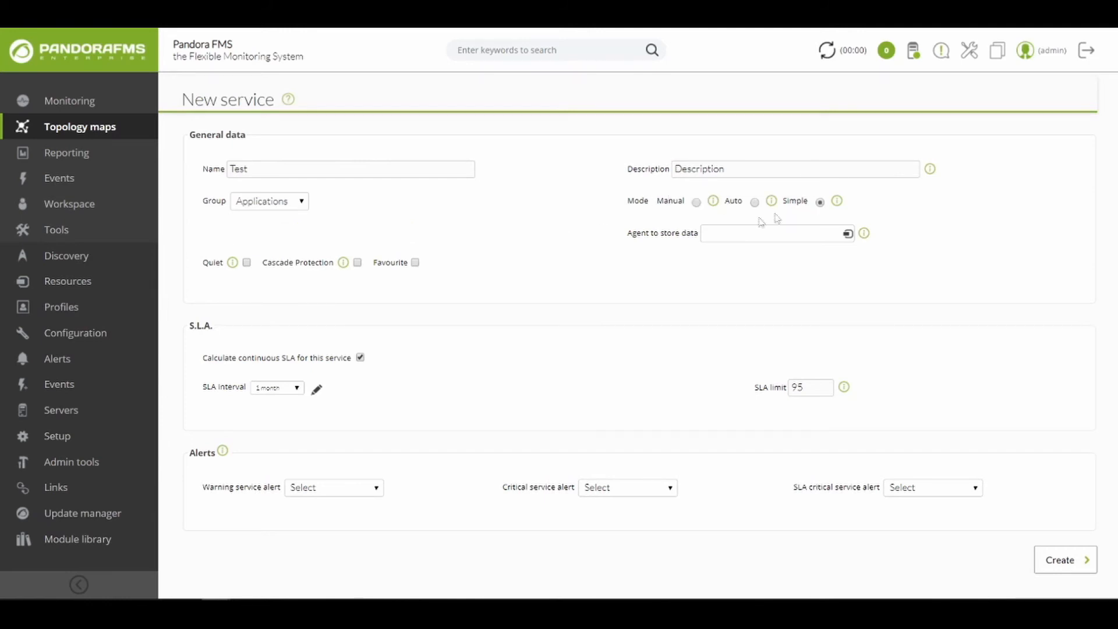
Set the service to Manual mode, inspect its critical and warning thresholds, and choose pandorafms as the agent to store data.
left_click(696, 202)
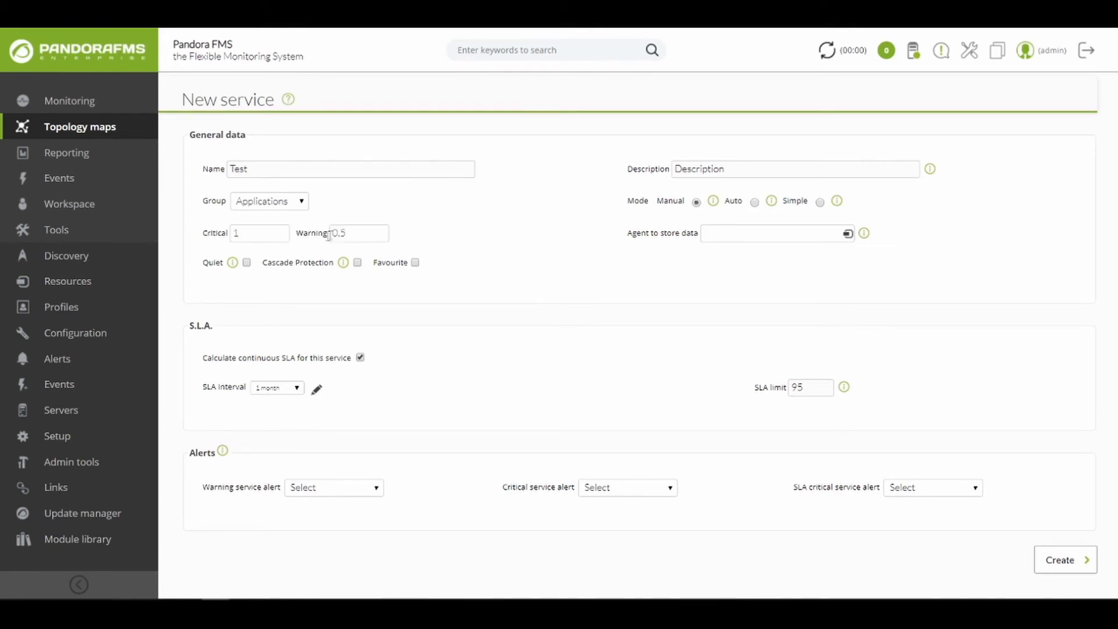
left_click_drag(250, 234, 222, 232)
left_click_drag(370, 240, 331, 234)
left_click(713, 232)
type("pandora")
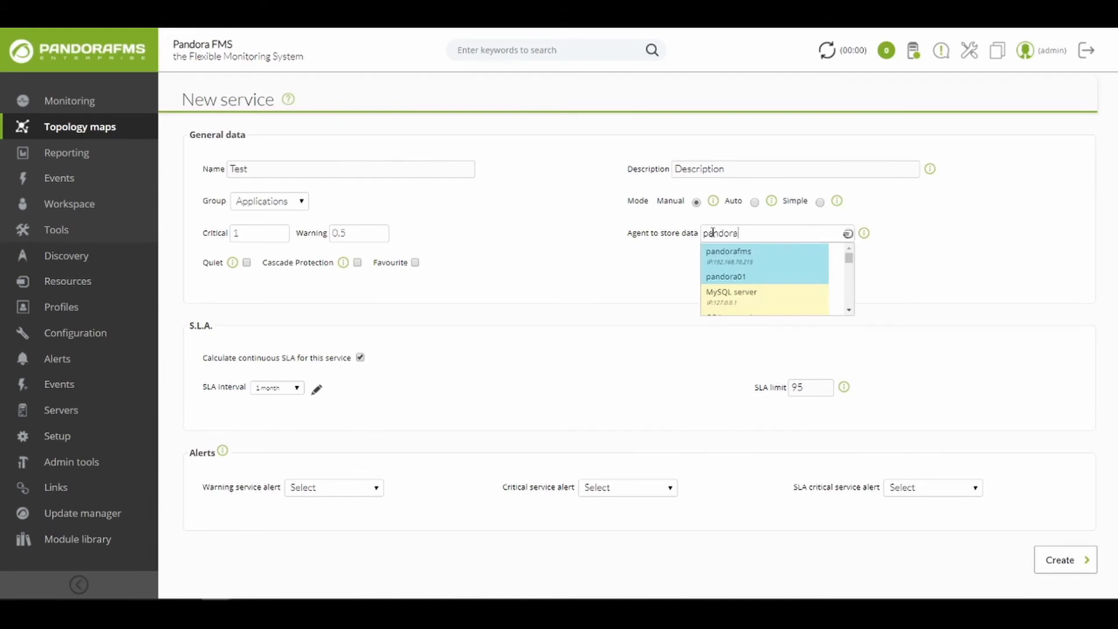
left_click(719, 258)
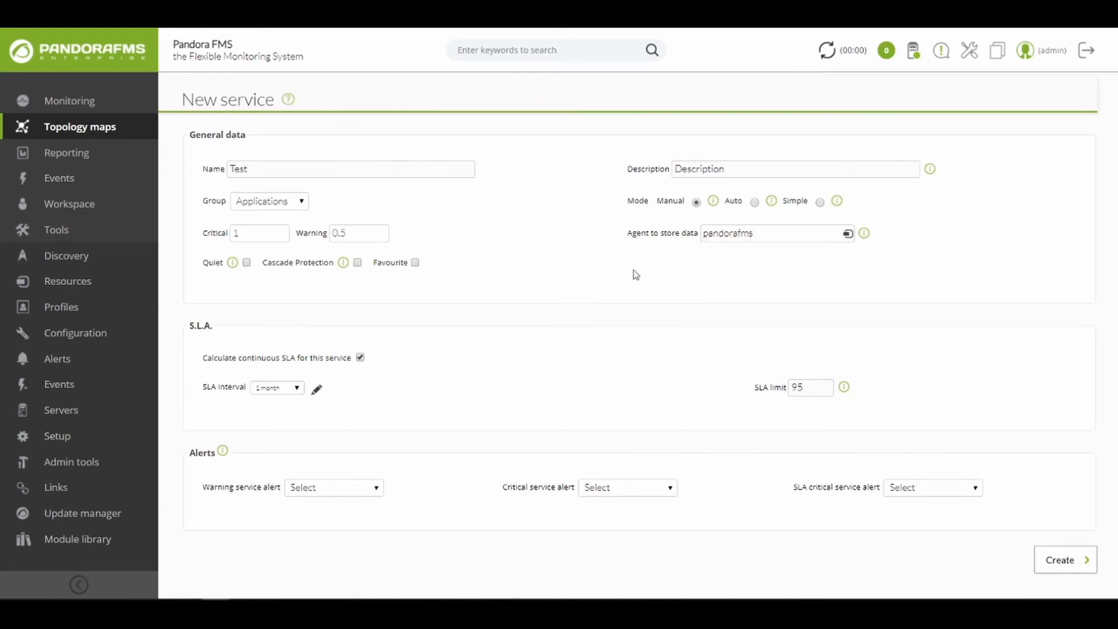
Examine the service's Quiet and Favourite options, the available SLA intervals and the SLA limit.
left_click(247, 263)
left_click(247, 264)
left_click(416, 263)
scroll(427, 284, "down", 1)
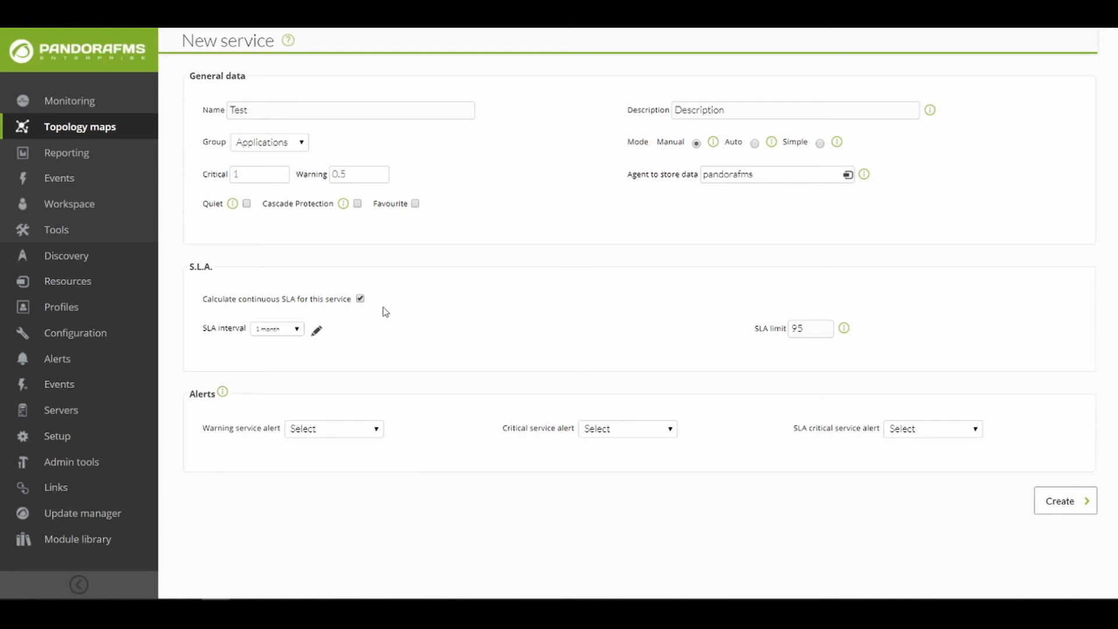
left_click(297, 330)
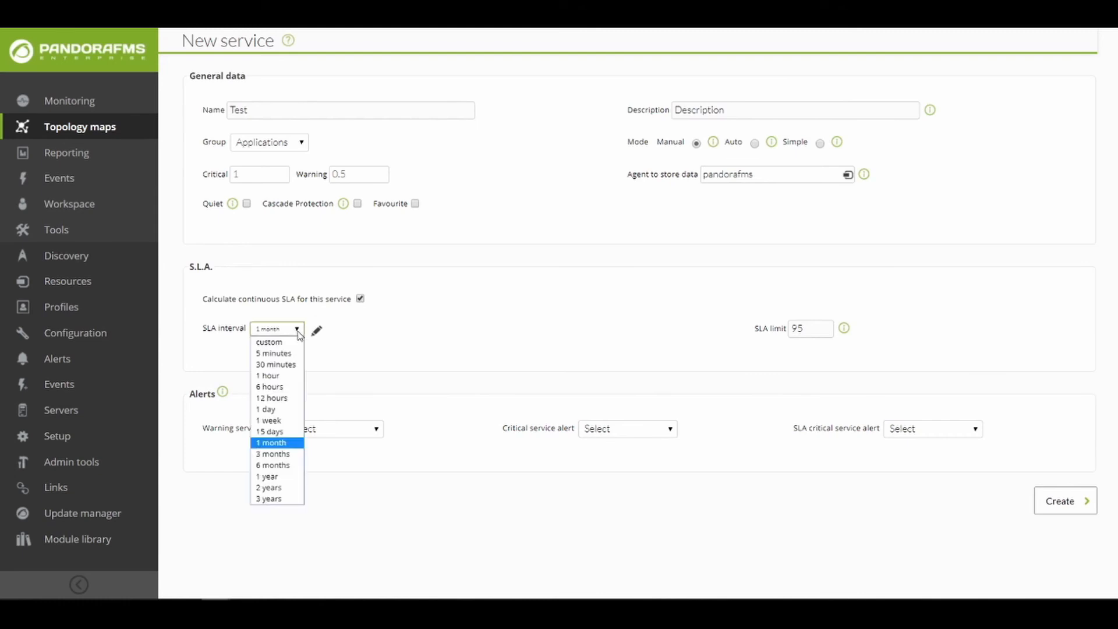
left_click(298, 332)
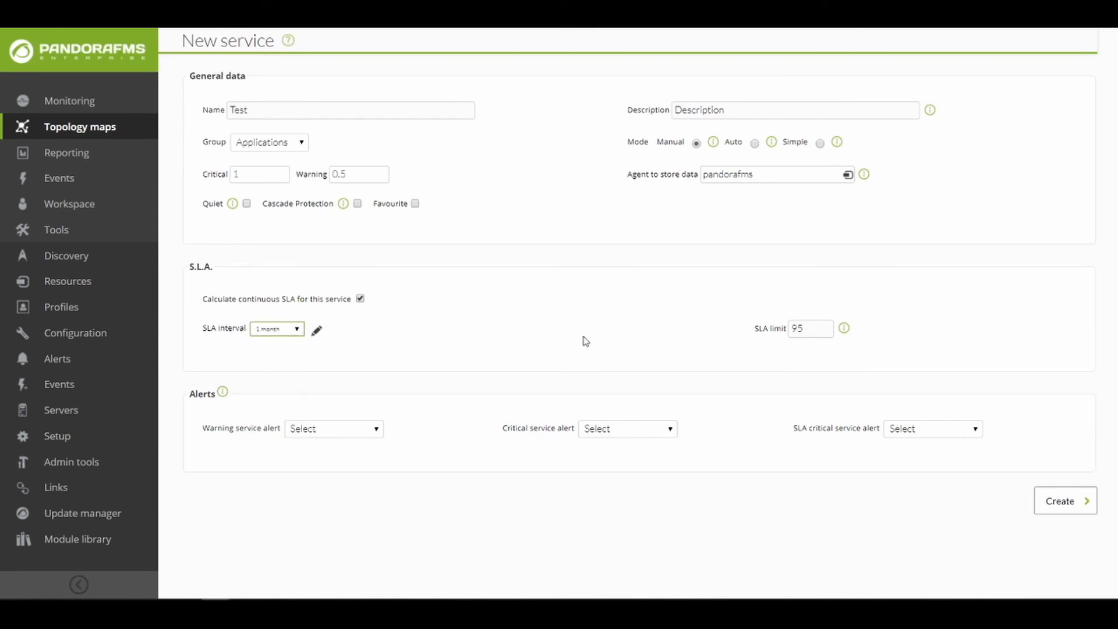
mouse_move(842, 338)
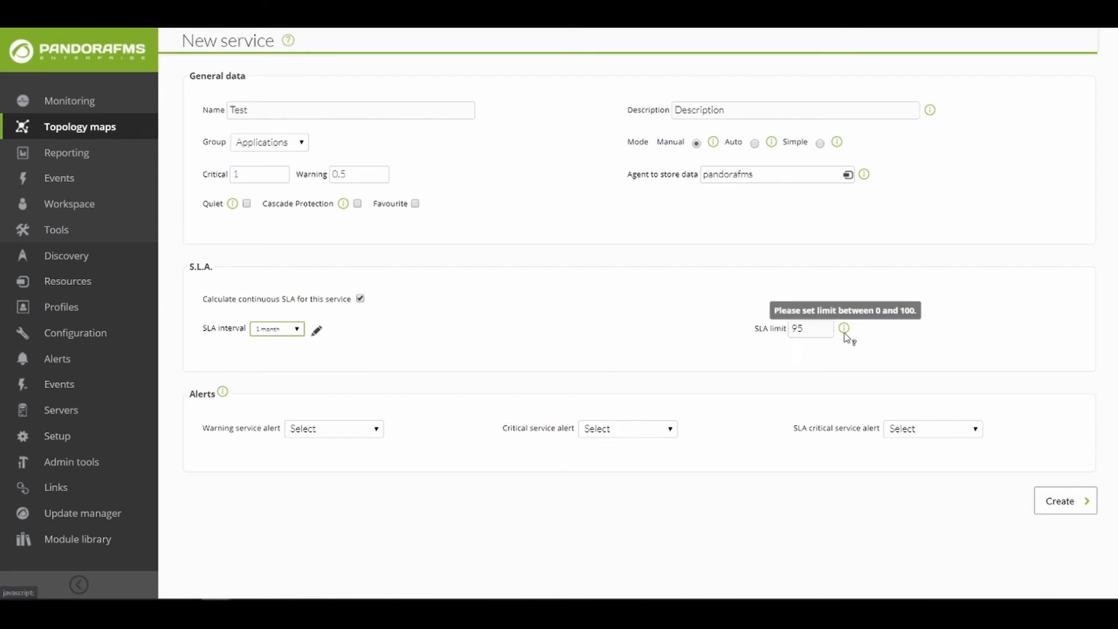
left_click_drag(804, 328, 786, 329)
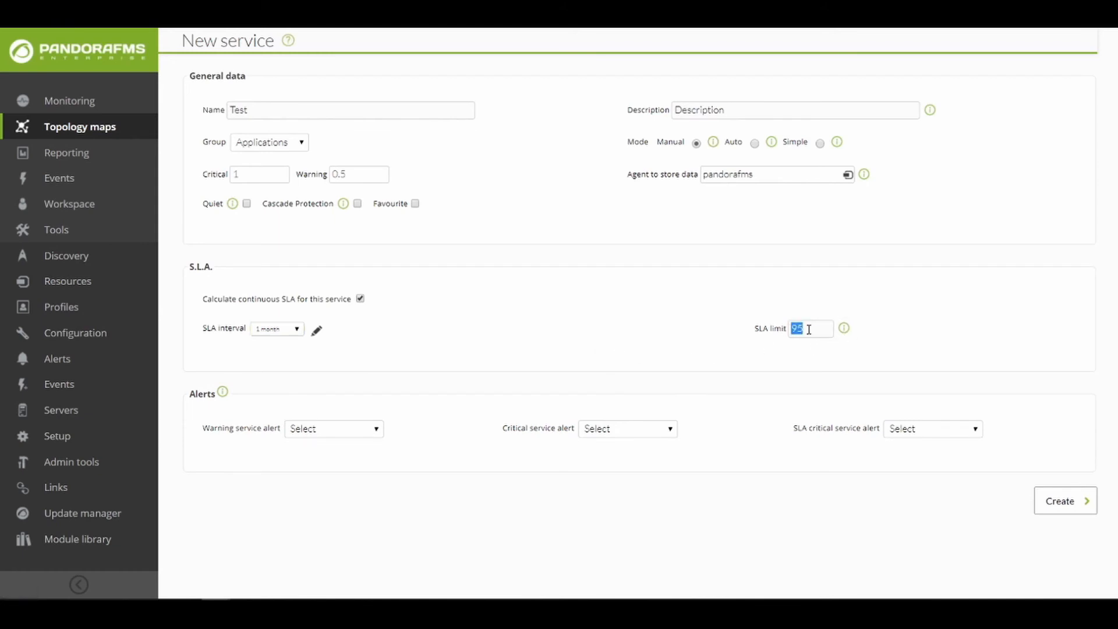
Examine the alerts help note and the templates available for the warning, critical and SLA critical service alerts.
left_click(811, 329)
mouse_move(224, 394)
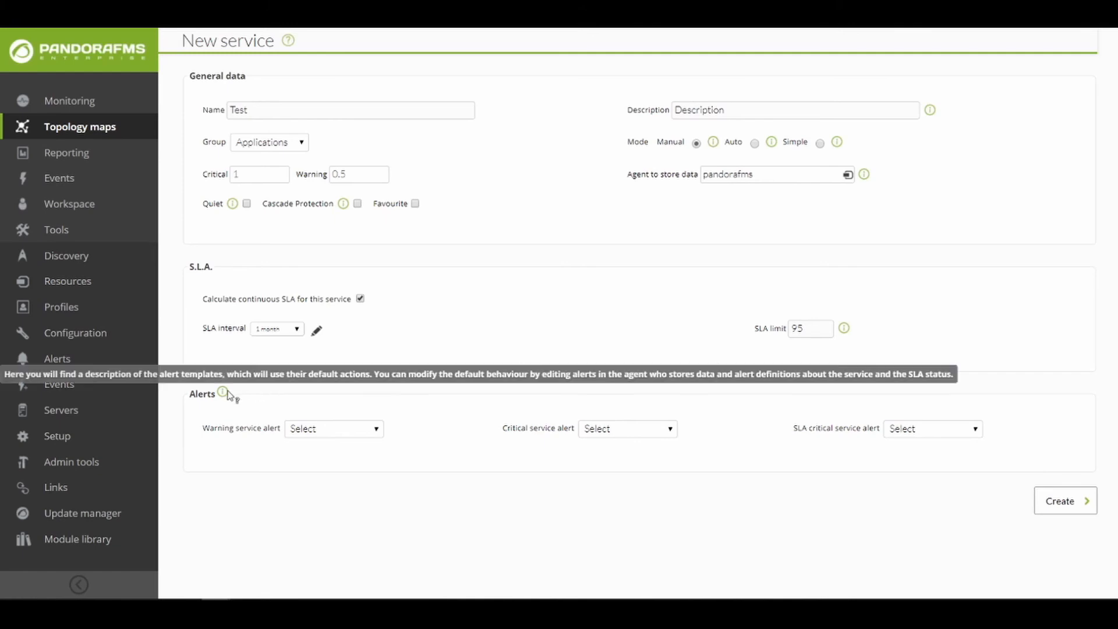
left_click(322, 428)
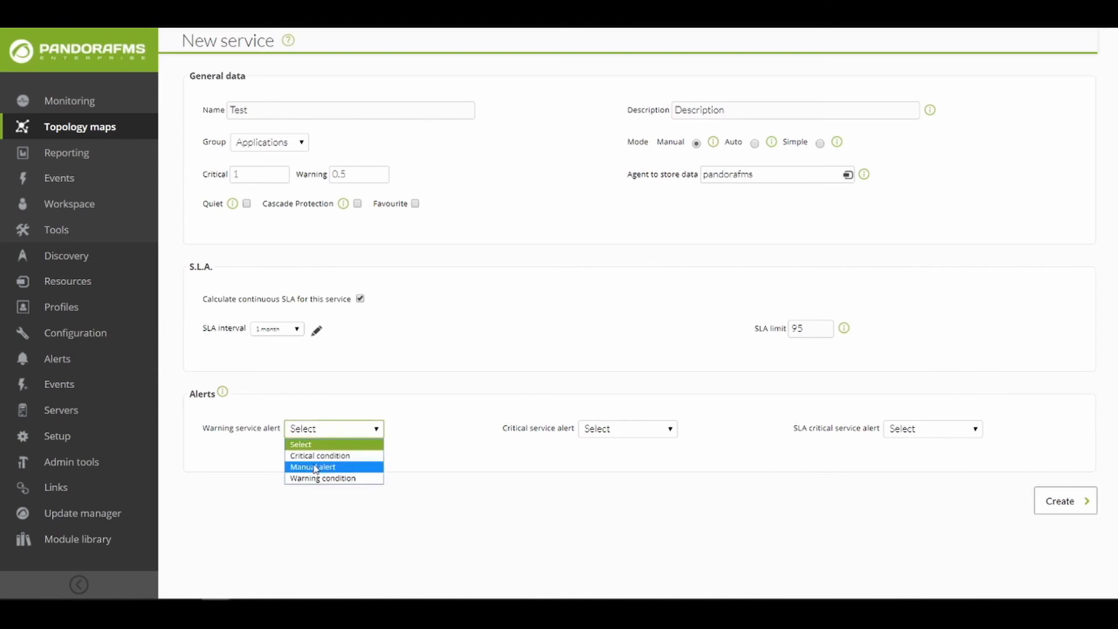
left_click(312, 430)
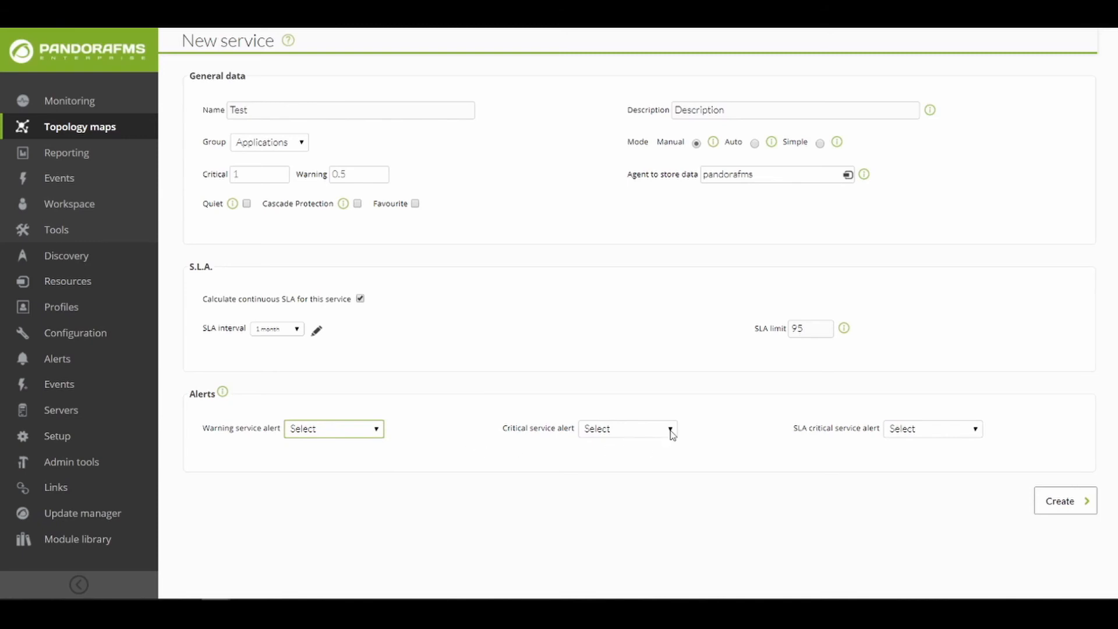
left_click(670, 431)
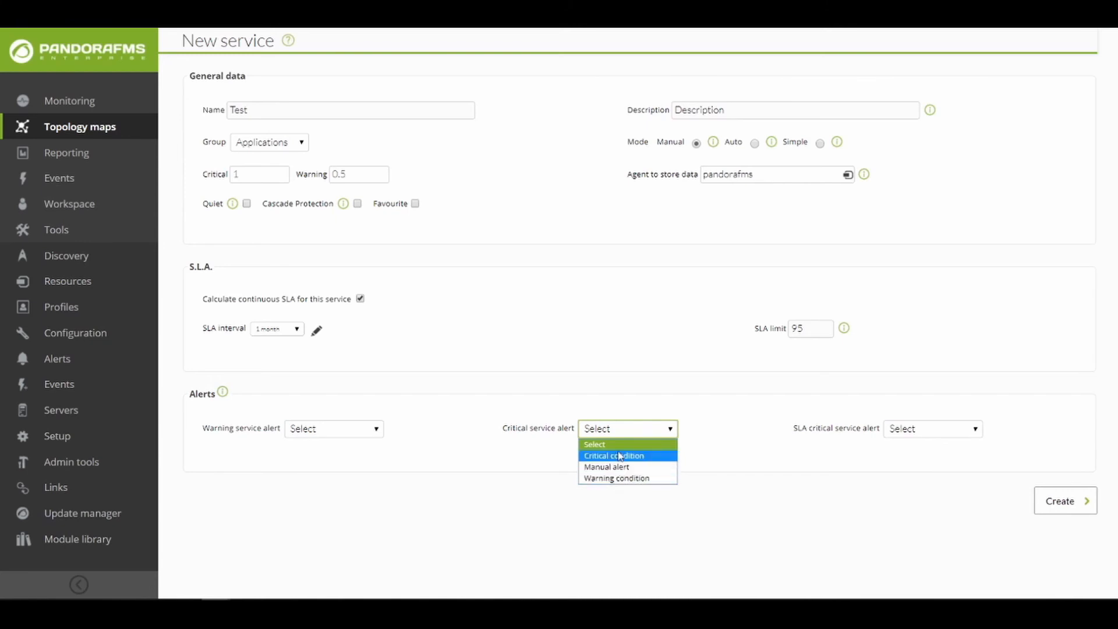
left_click(670, 431)
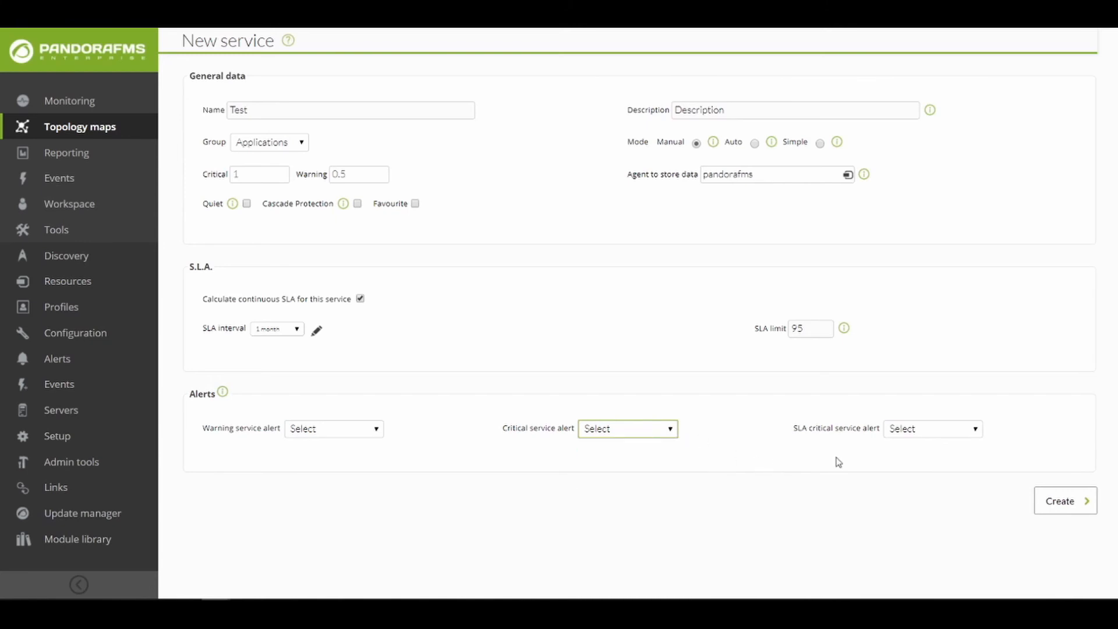
left_click(975, 430)
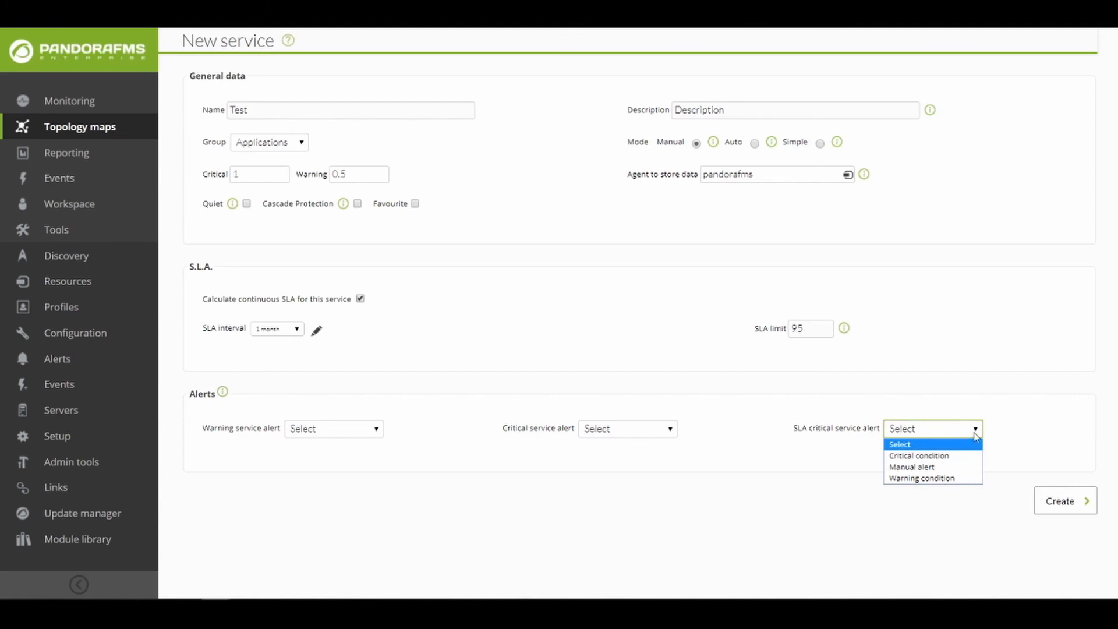
left_click(977, 437)
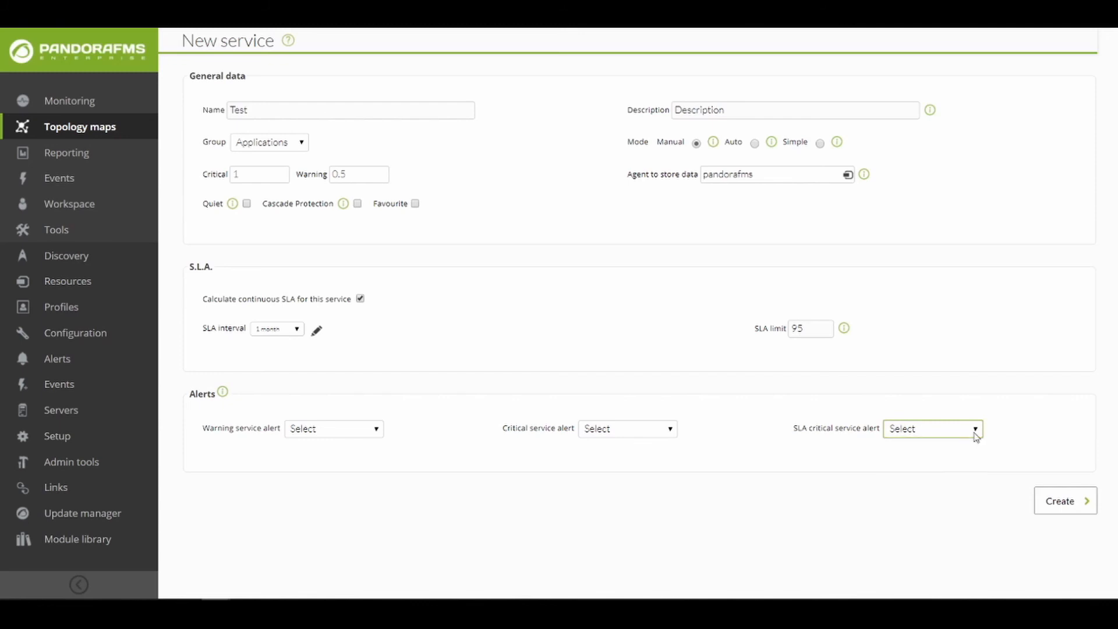
Create the Test service without assigning any alert templates.
left_click(933, 486)
scroll(926, 489, "up", 1)
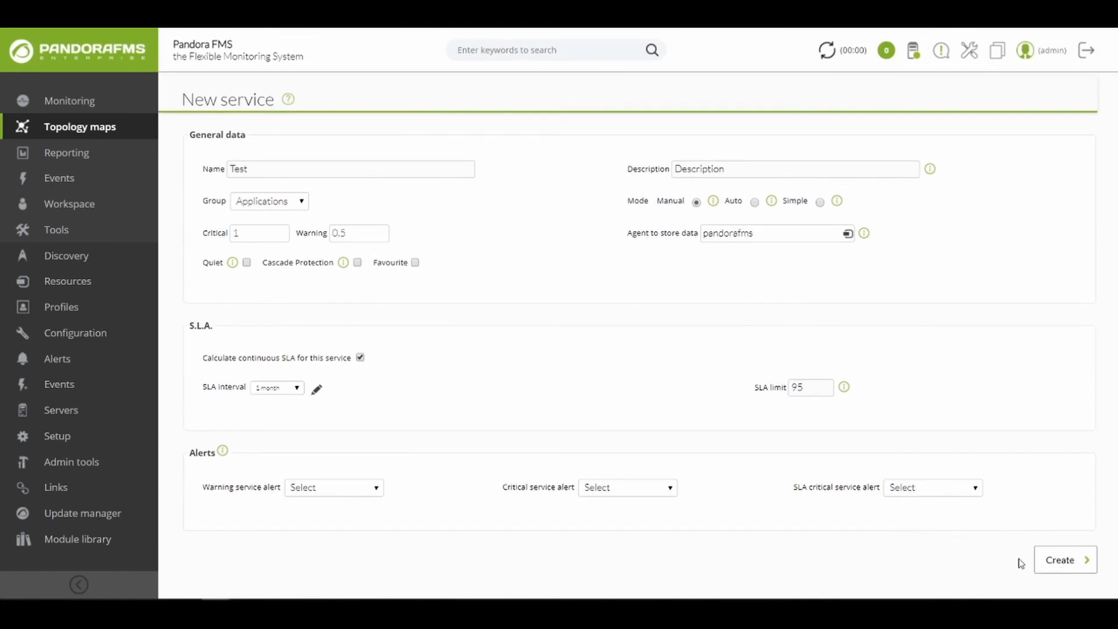
left_click(1048, 560)
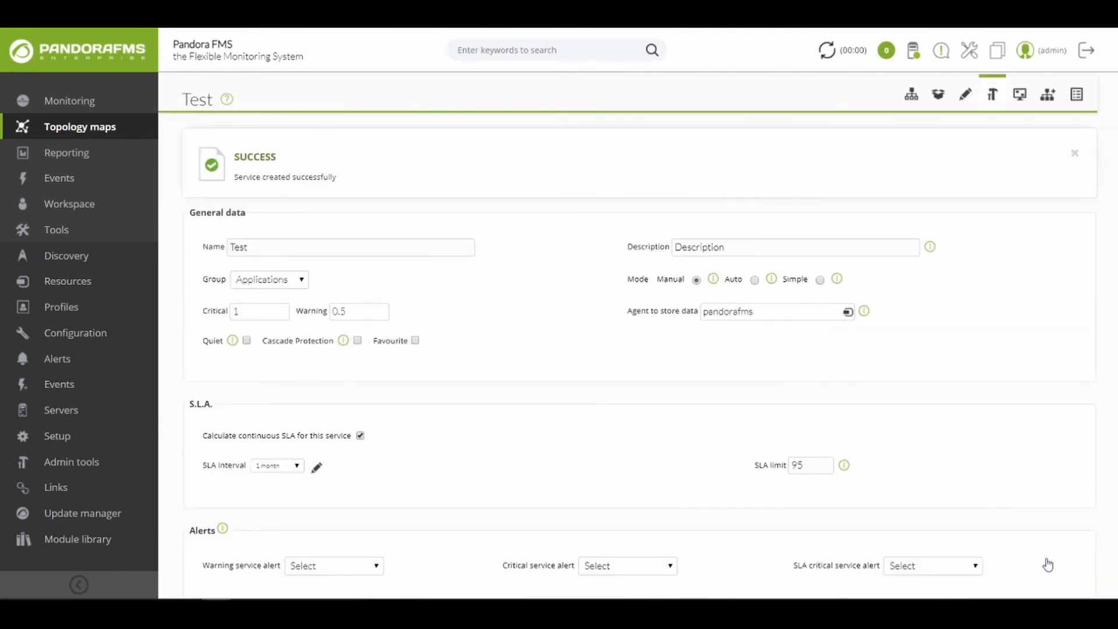
left_click_drag(342, 177, 229, 182)
left_click(444, 178)
Open the Test service's element editor and try the Agent and Module types for a new element.
left_click(965, 97)
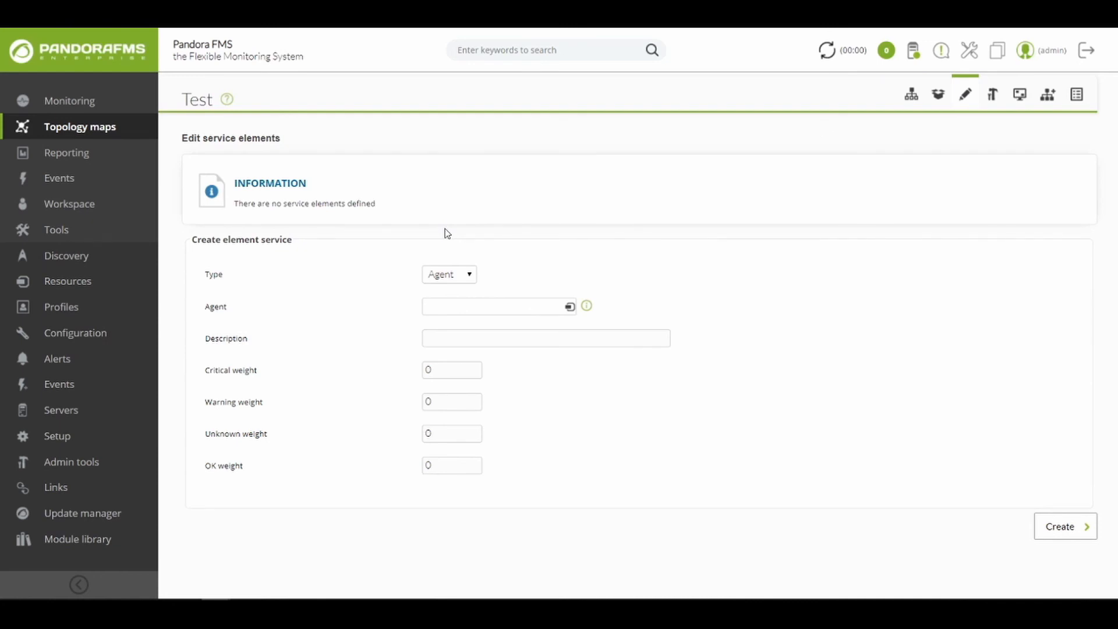
left_click(471, 276)
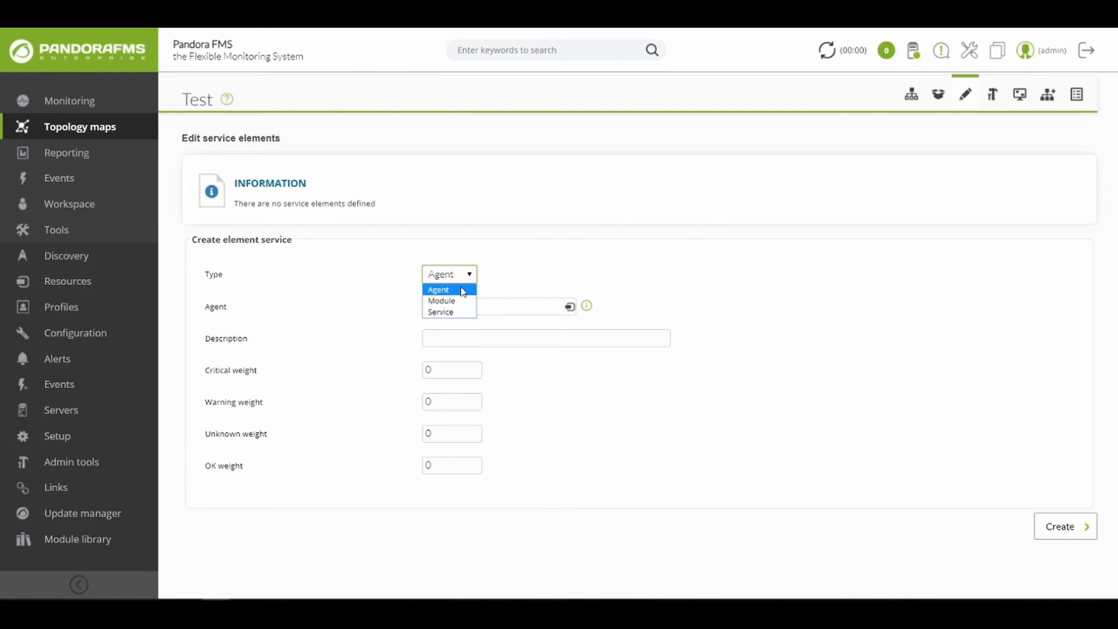
left_click(464, 290)
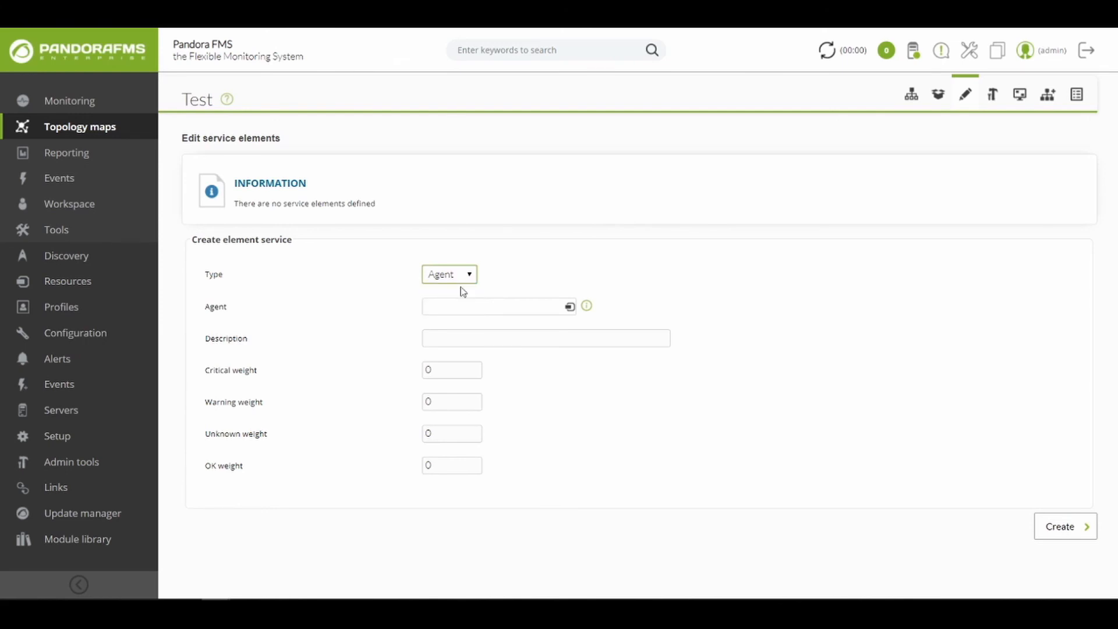
left_click(464, 279)
left_click(447, 299)
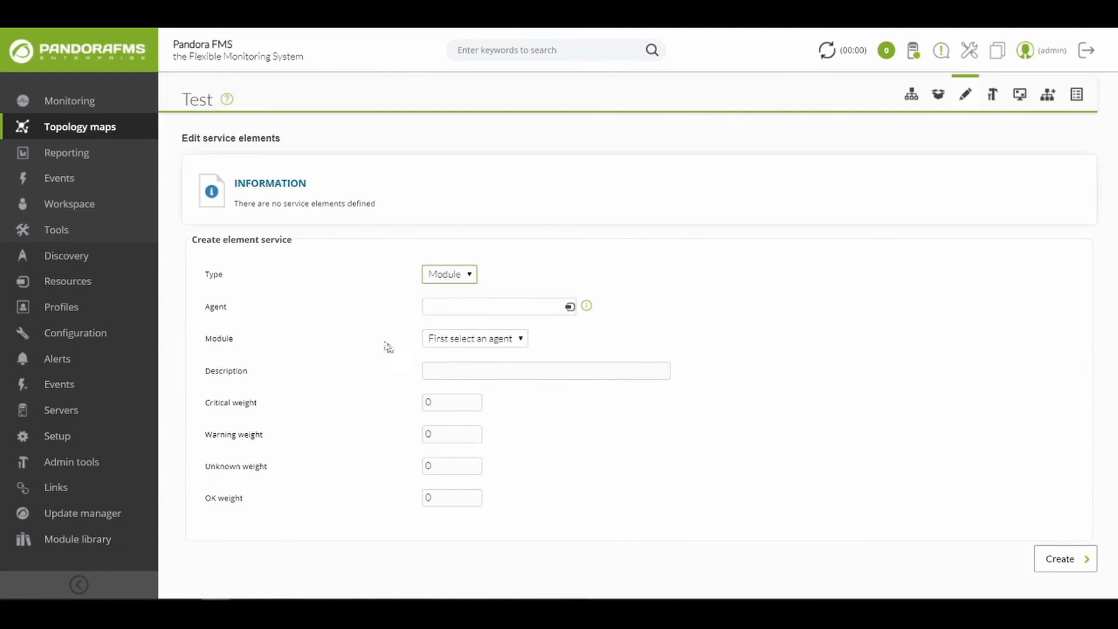
Set the new element's type to Service and inspect the selectable services, keeping Database.
left_click(441, 278)
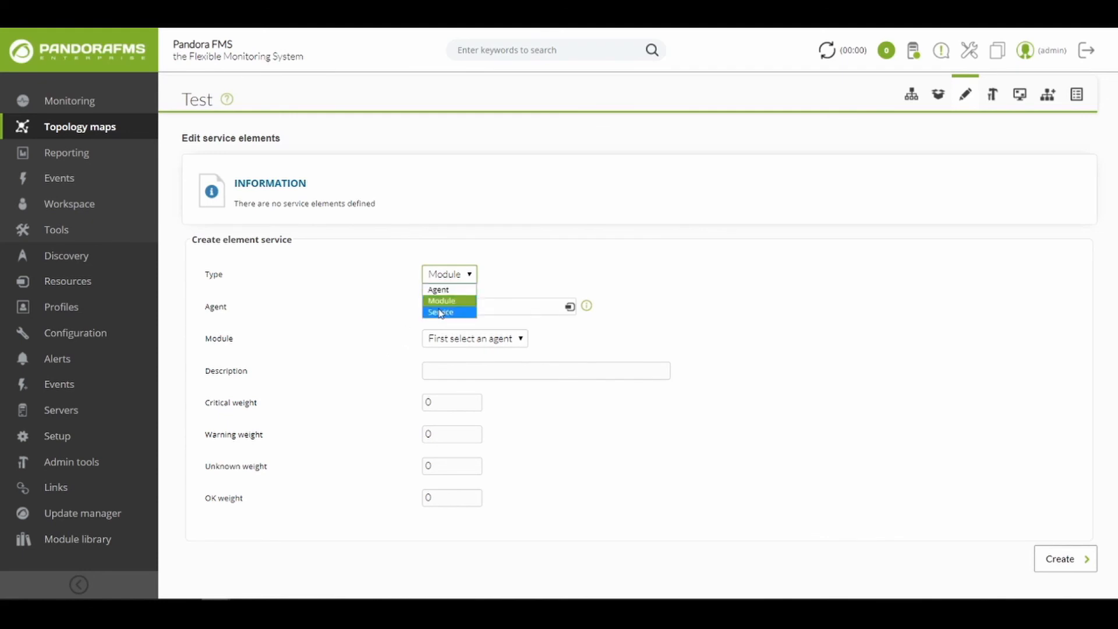
left_click(441, 311)
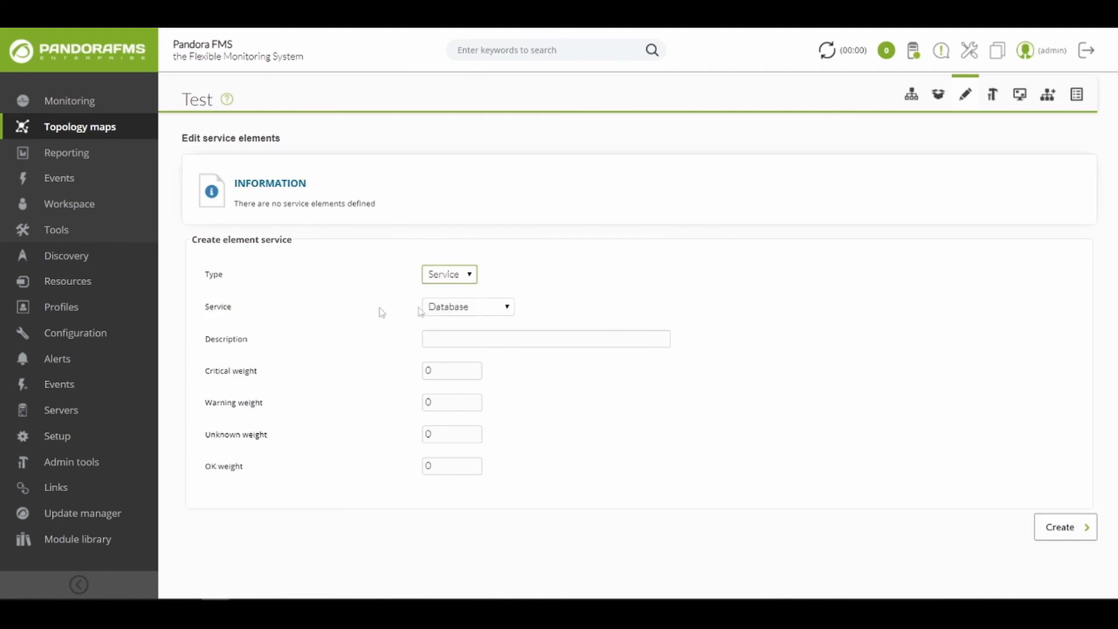
left_click(509, 307)
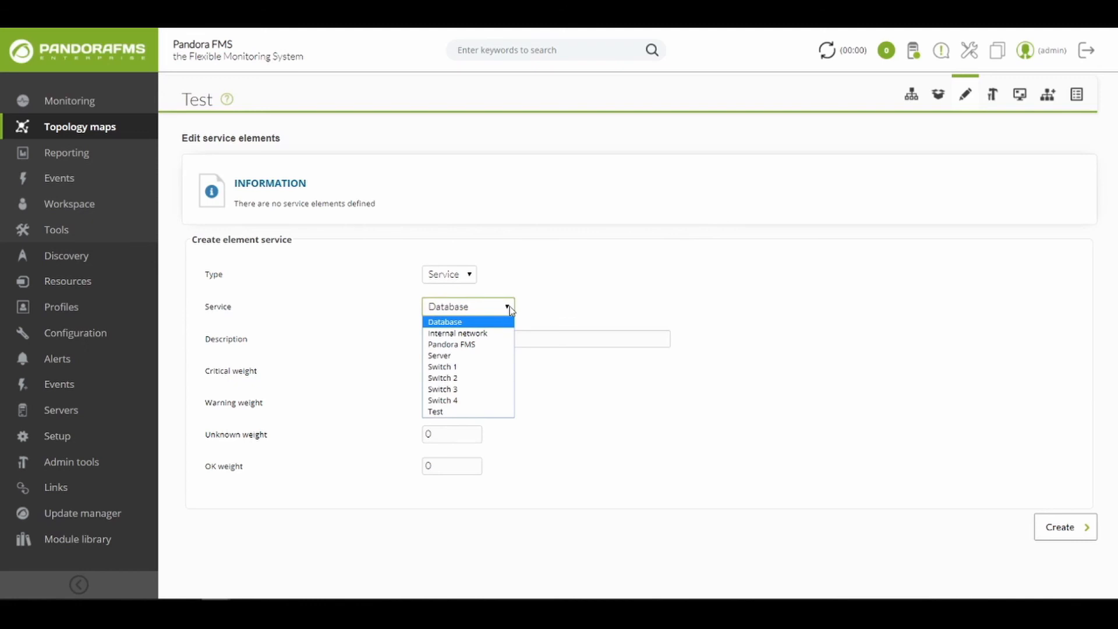
left_click(509, 306)
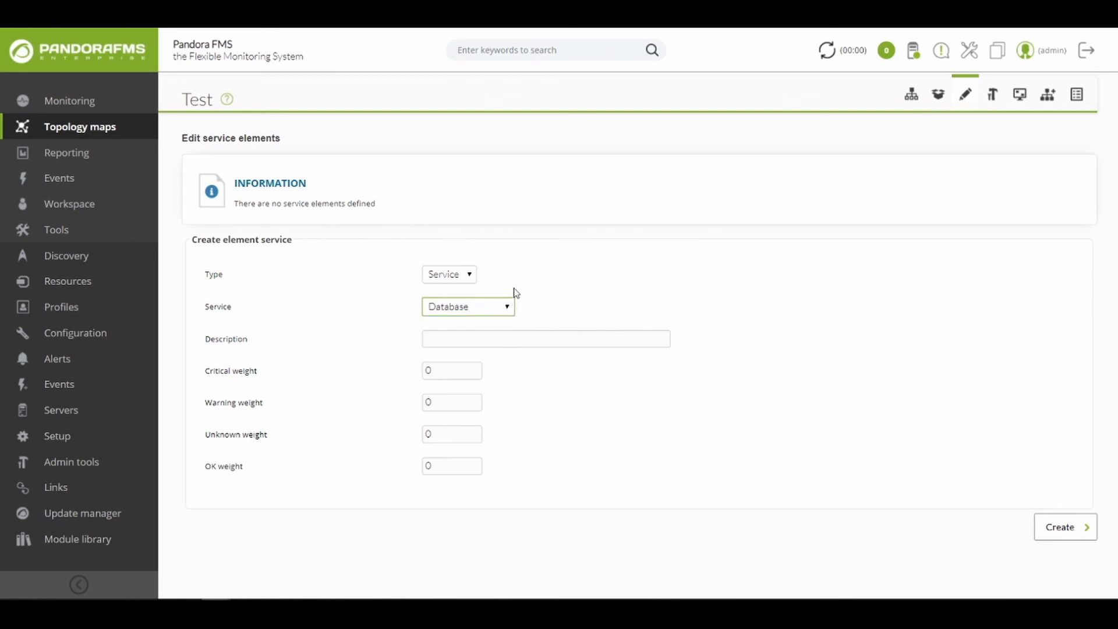